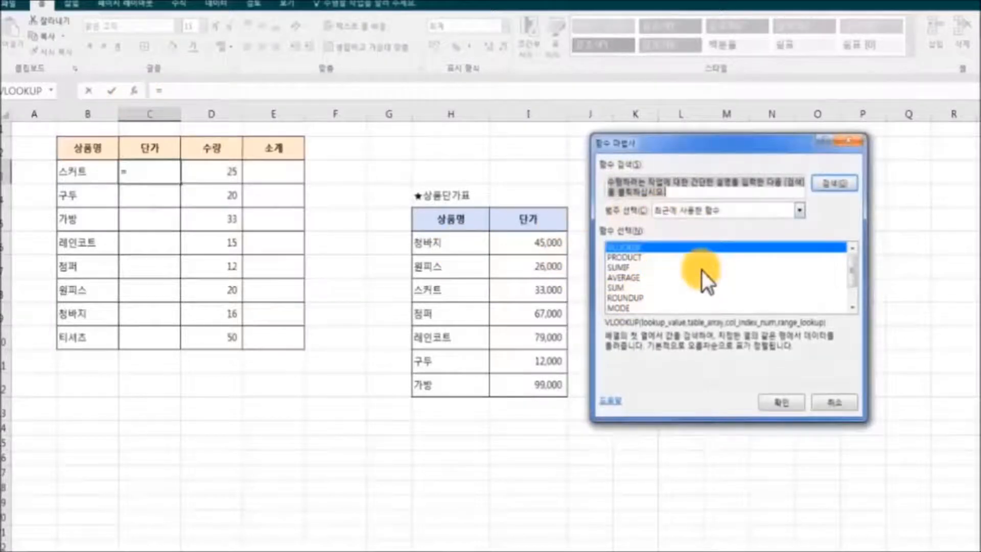
Step: Insert the VLOOKUP function in cell C3 and set its Lookup_value to B3
{"action": "left_click", "coordinate": [780, 404]}
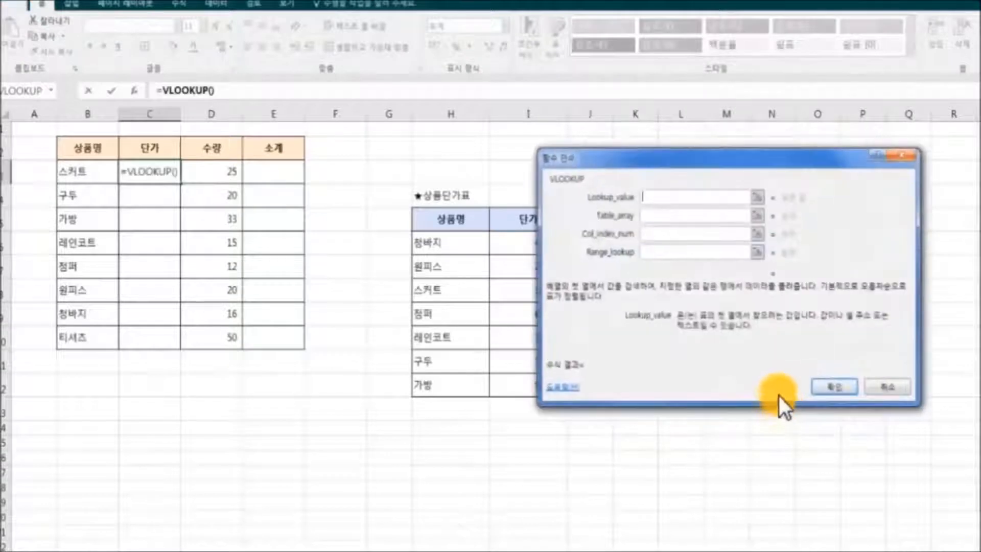
{"action": "left_click_drag", "start_coordinate": [719, 159], "coordinate": [765, 169]}
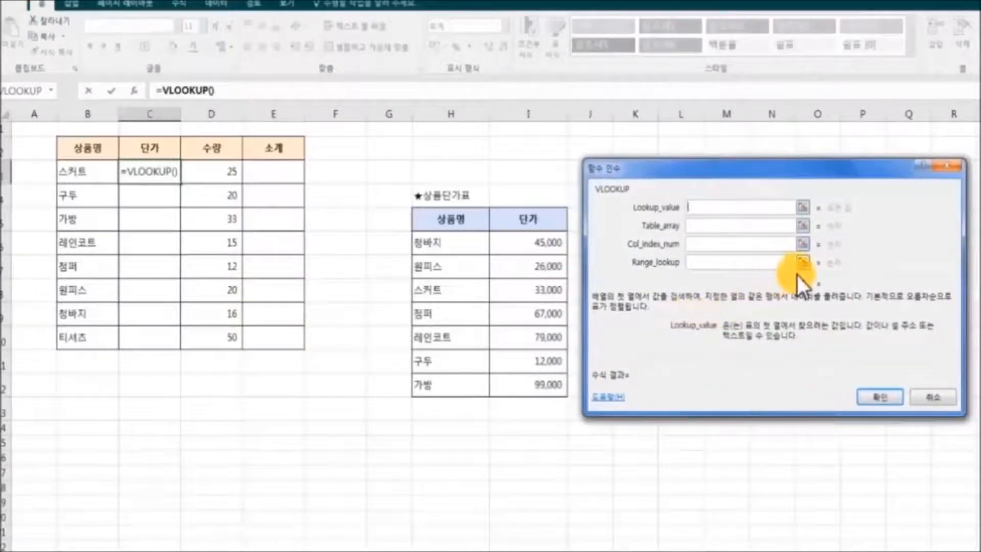
{"action": "left_click", "coordinate": [804, 207]}
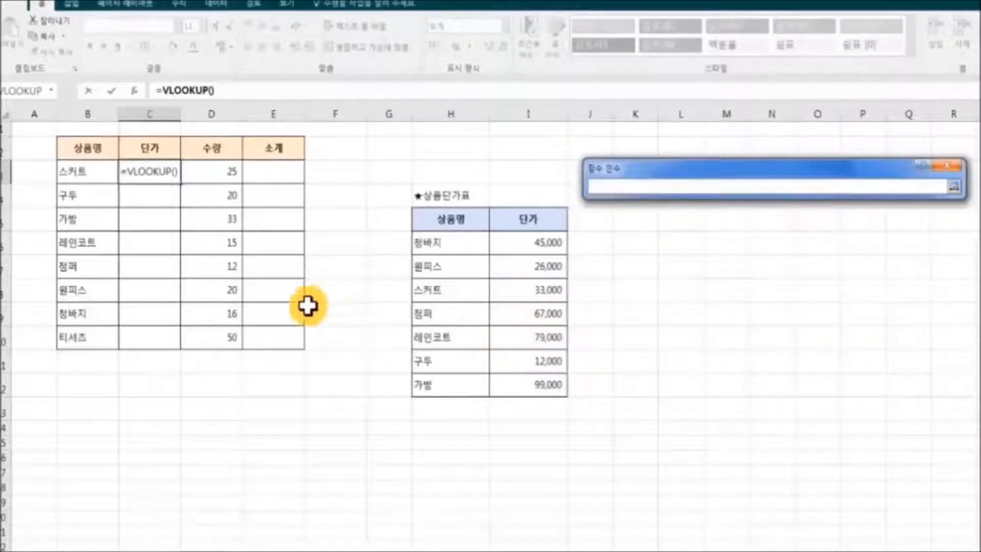
{"action": "left_click", "coordinate": [98, 171]}
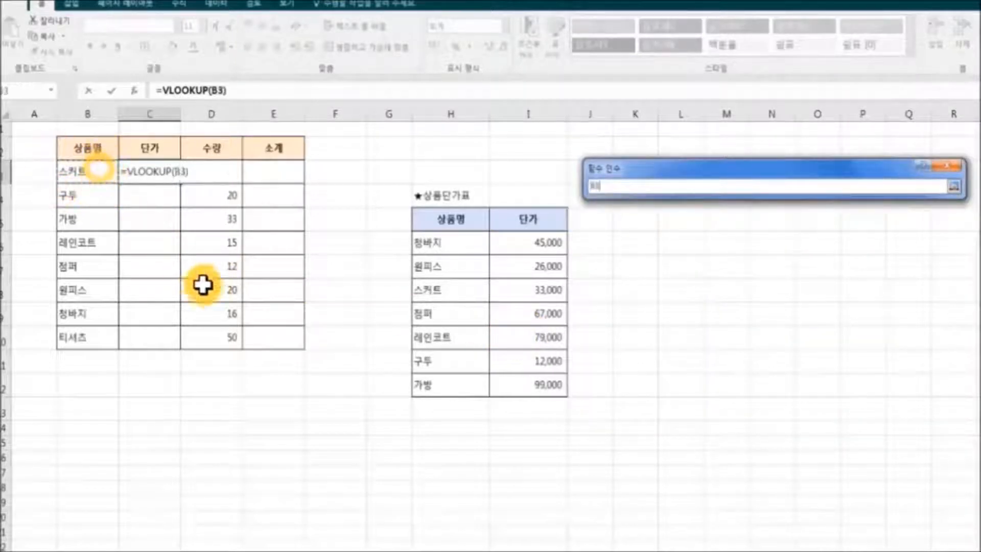
{"action": "left_click", "coordinate": [953, 187]}
Step: Set the VLOOKUP Table_array to columns H:I, which hold the product price table
{"action": "left_click", "coordinate": [803, 226]}
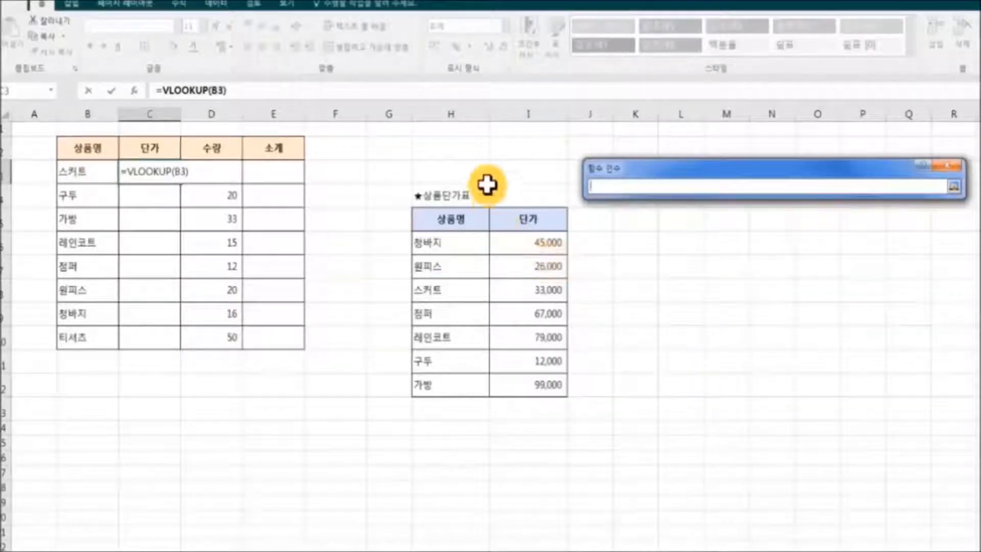
{"action": "left_click", "coordinate": [440, 115]}
{"action": "left_click_drag", "start_coordinate": [440, 117], "coordinate": [526, 121]}
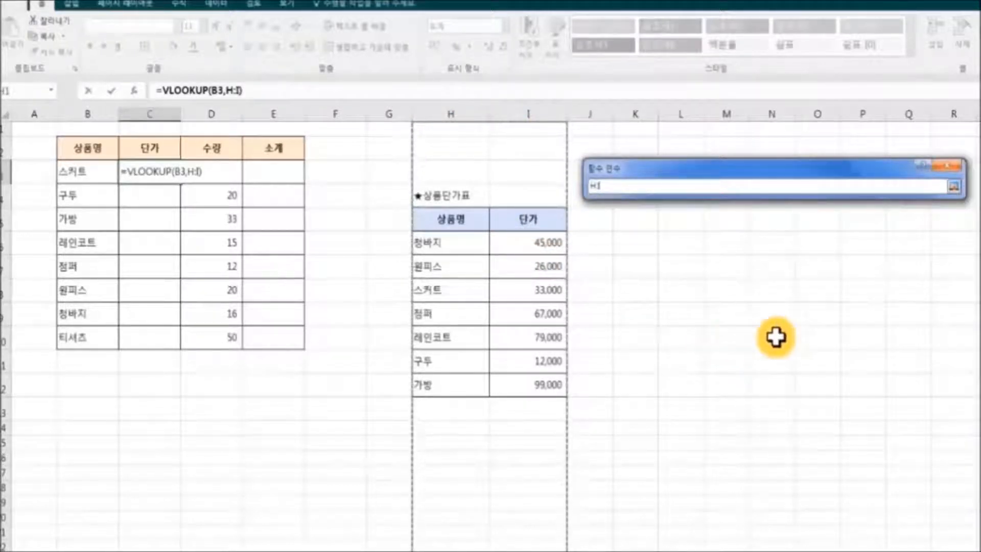
{"action": "left_click", "coordinate": [953, 187]}
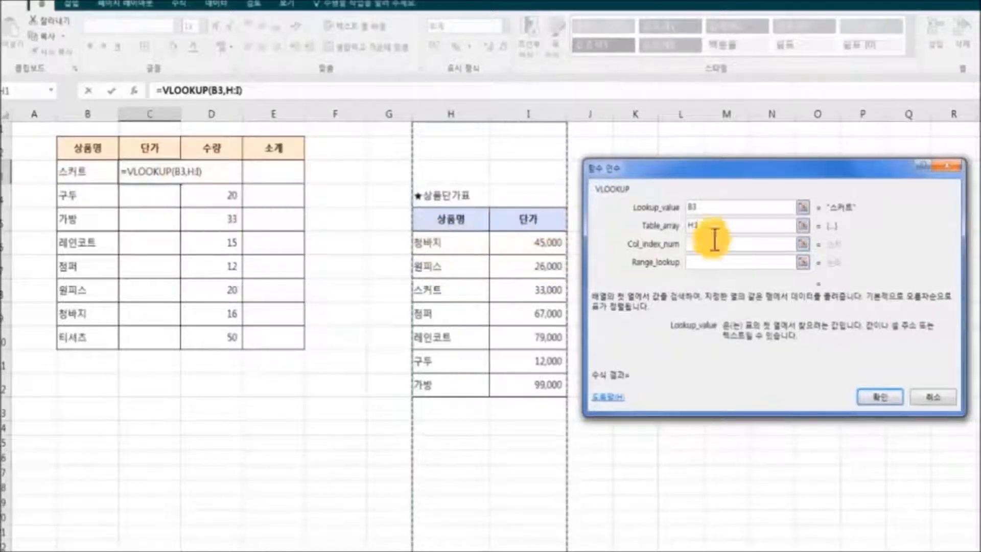
Step: Complete the VLOOKUP with Col_index_num 2 and Range_lookup 0, and fill the formula down to C10
{"action": "left_click", "coordinate": [744, 248]}
{"action": "type", "text": "2"}
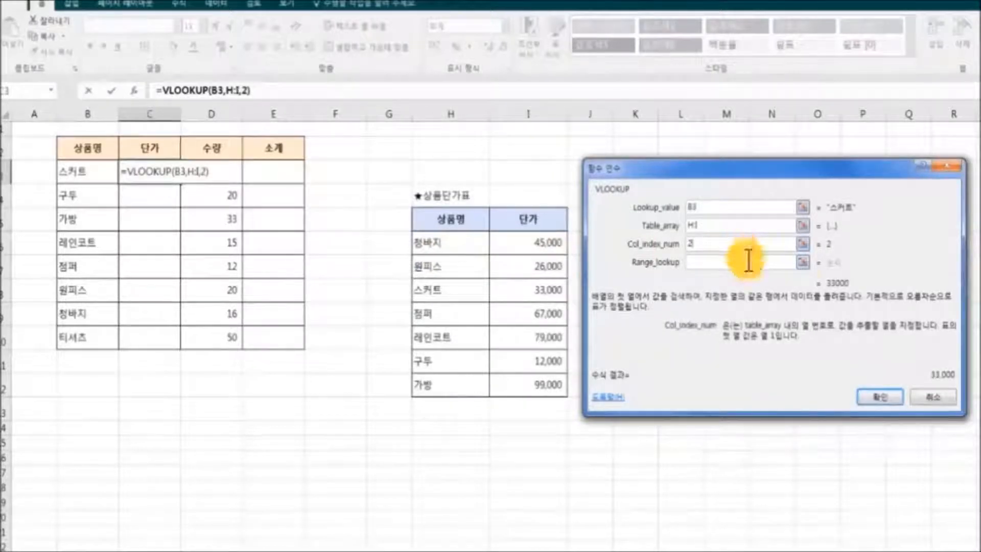
{"action": "left_click", "coordinate": [777, 262]}
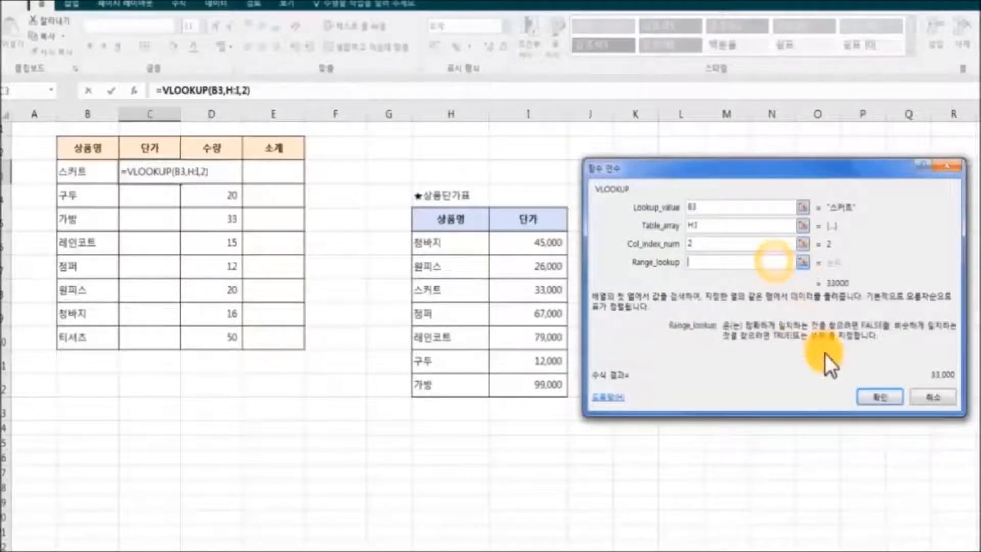
{"action": "type", "text": "0"}
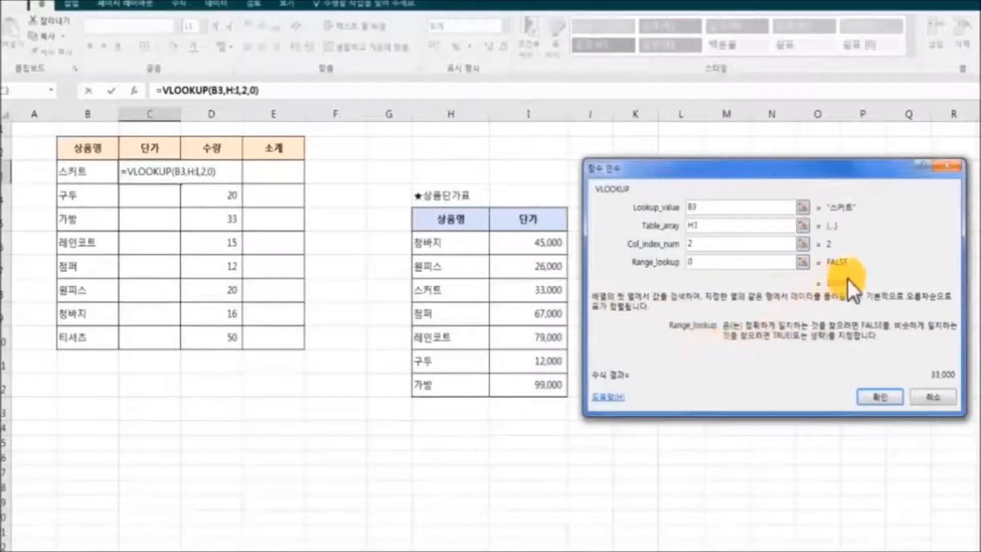
{"action": "left_click", "coordinate": [885, 398]}
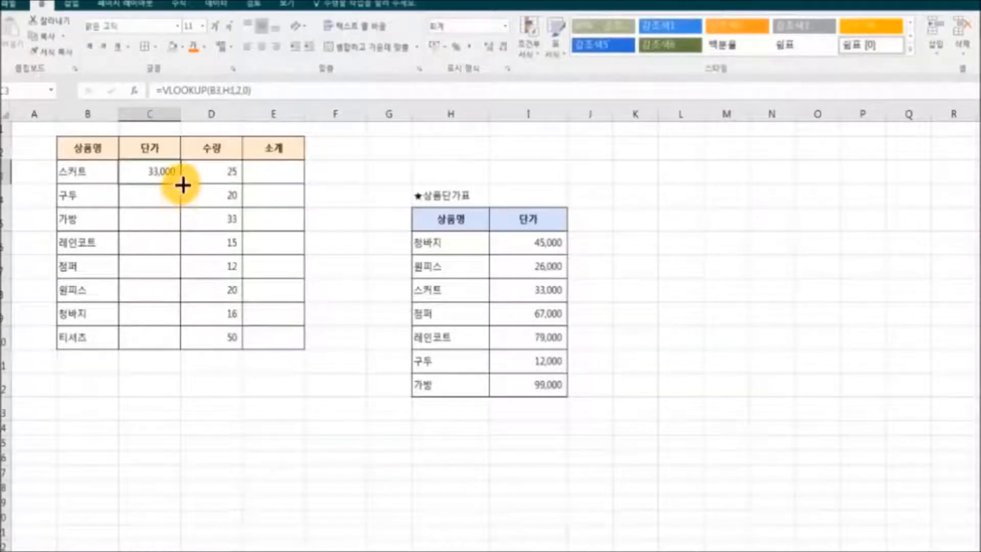
{"action": "left_click_drag", "start_coordinate": [183, 184], "coordinate": [181, 349]}
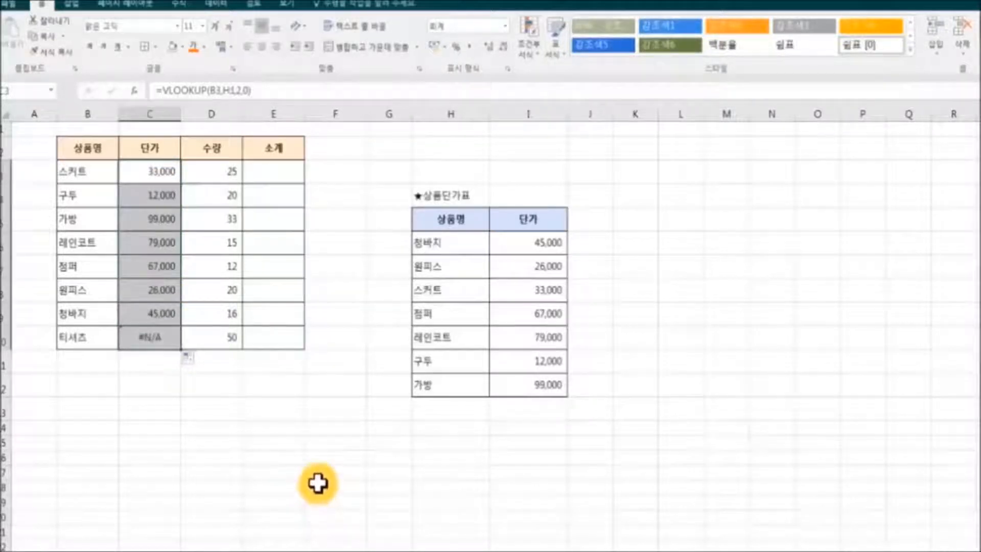
{"action": "left_click", "coordinate": [317, 482]}
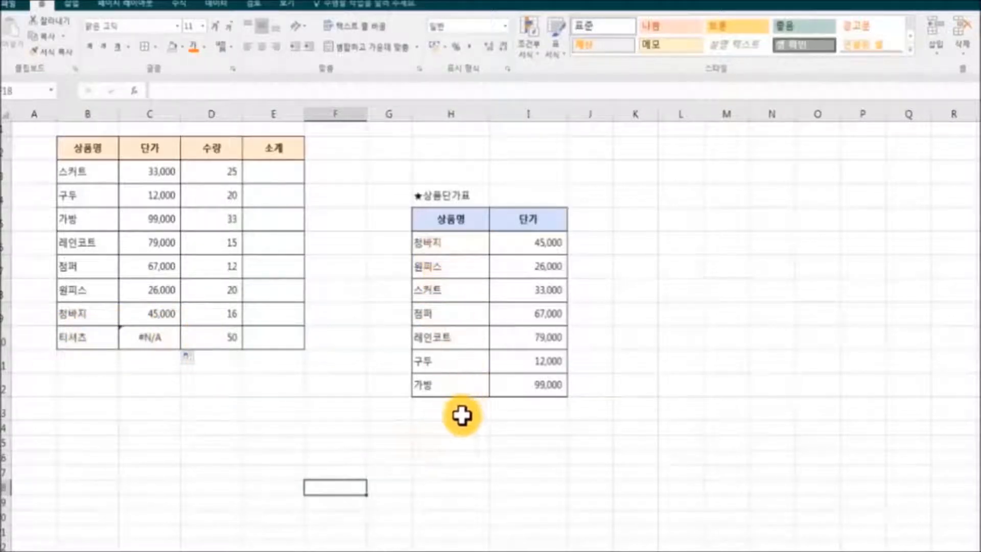
Step: Add borders to H13:I13 below the price table and enter 티셔츠 in H13
{"action": "left_click_drag", "start_coordinate": [439, 410], "coordinate": [508, 408]}
{"action": "left_click", "coordinate": [144, 46]}
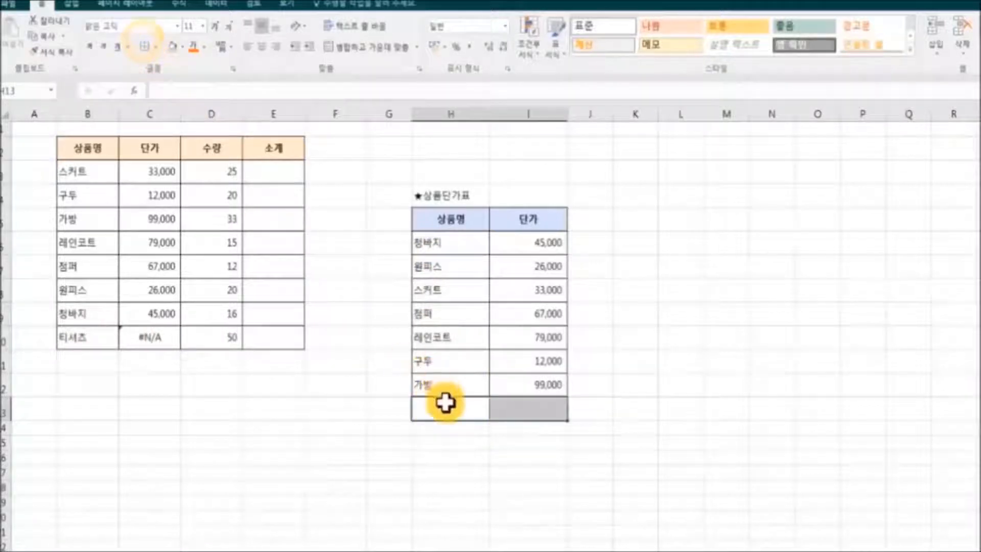
{"action": "left_click", "coordinate": [439, 407]}
{"action": "type", "text": "티"}
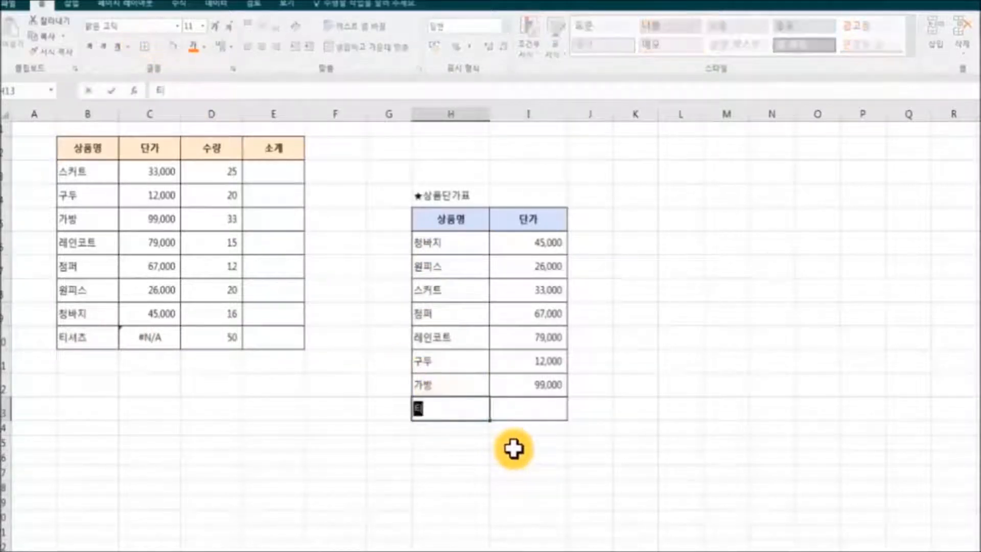
{"action": "type", "text": "셔츠"}
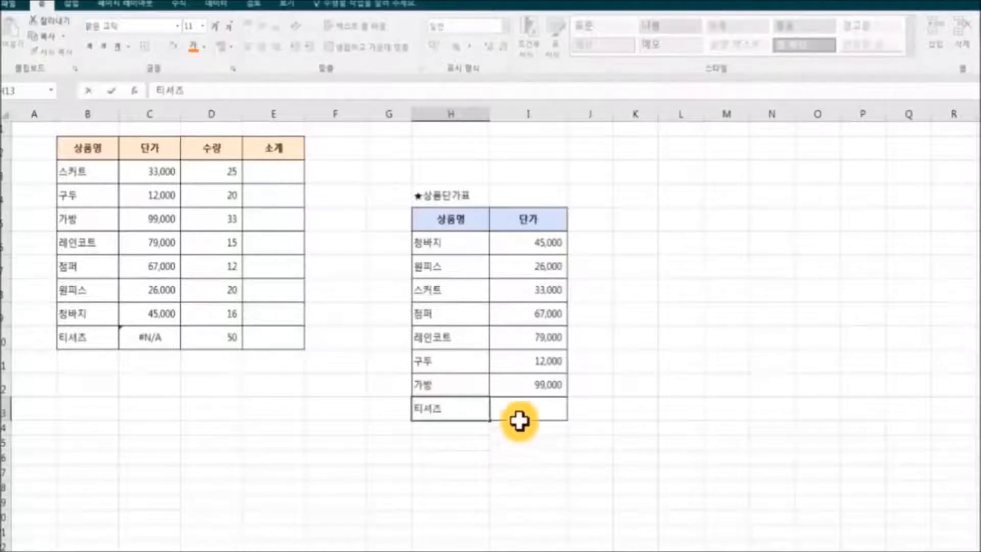
Step: Enter 15000 as the 티셔츠 unit price in I13 and apply the comma number style to it
{"action": "left_click", "coordinate": [520, 408]}
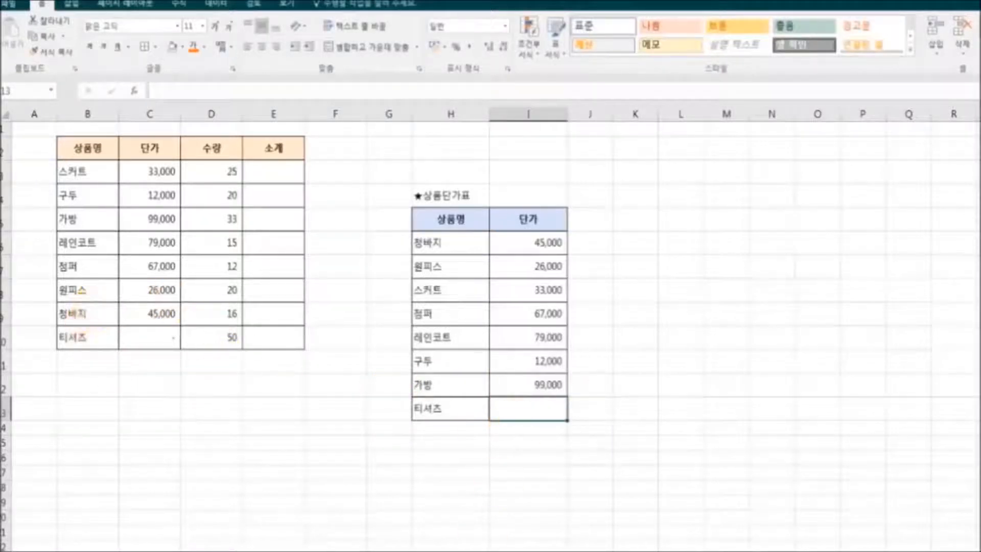
{"action": "type", "text": "15000"}
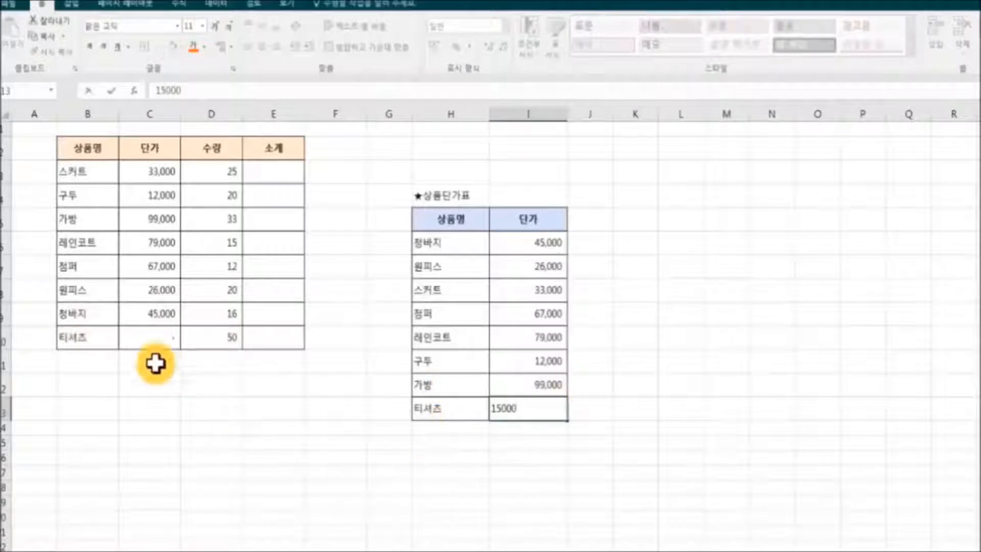
{"action": "left_click", "coordinate": [262, 409]}
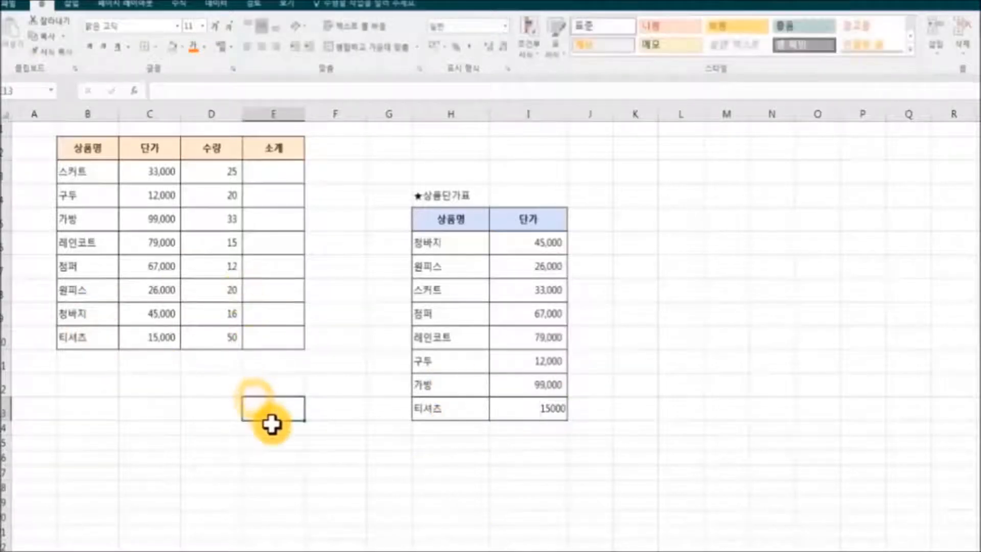
{"action": "left_click", "coordinate": [203, 413]}
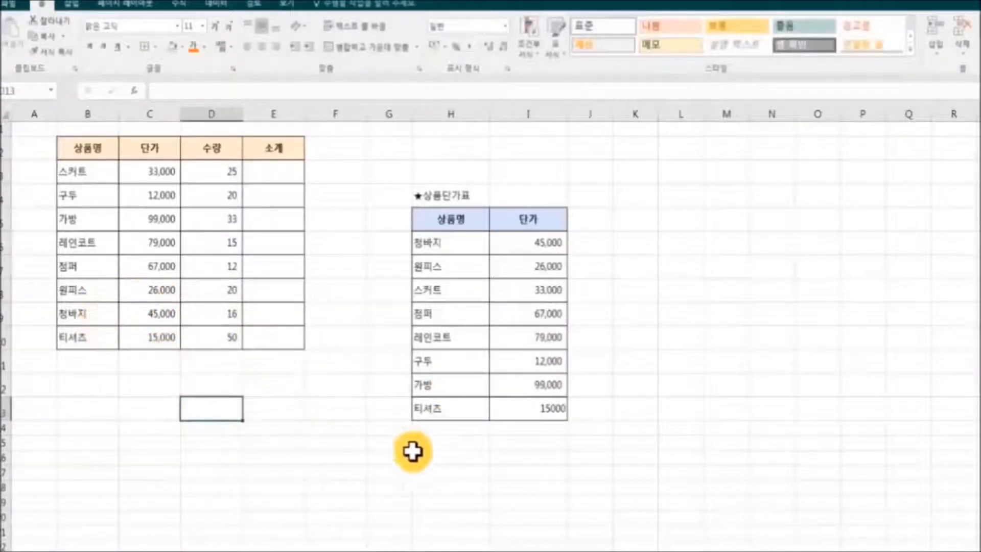
{"action": "left_click", "coordinate": [541, 411]}
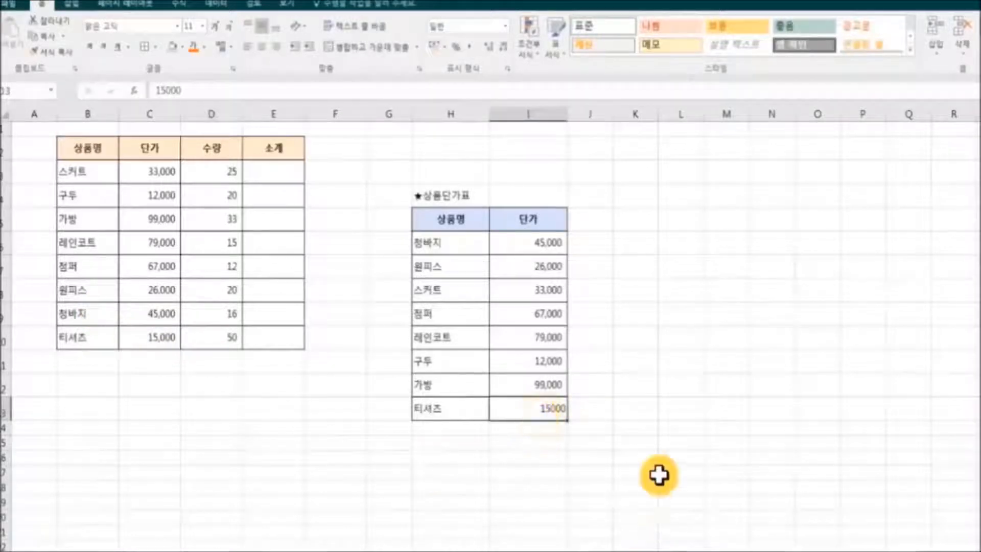
{"action": "left_click", "coordinate": [465, 45]}
{"action": "left_click", "coordinate": [716, 443]}
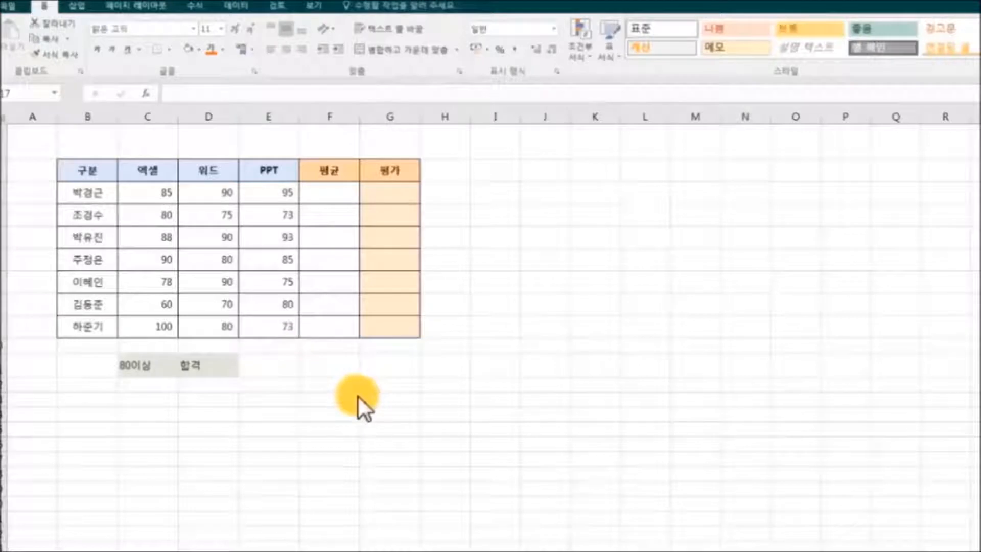
Step: On the score sheet, calculate the average of C3:E3 in cell F3 with the AVERAGE function
{"action": "left_click", "coordinate": [338, 192]}
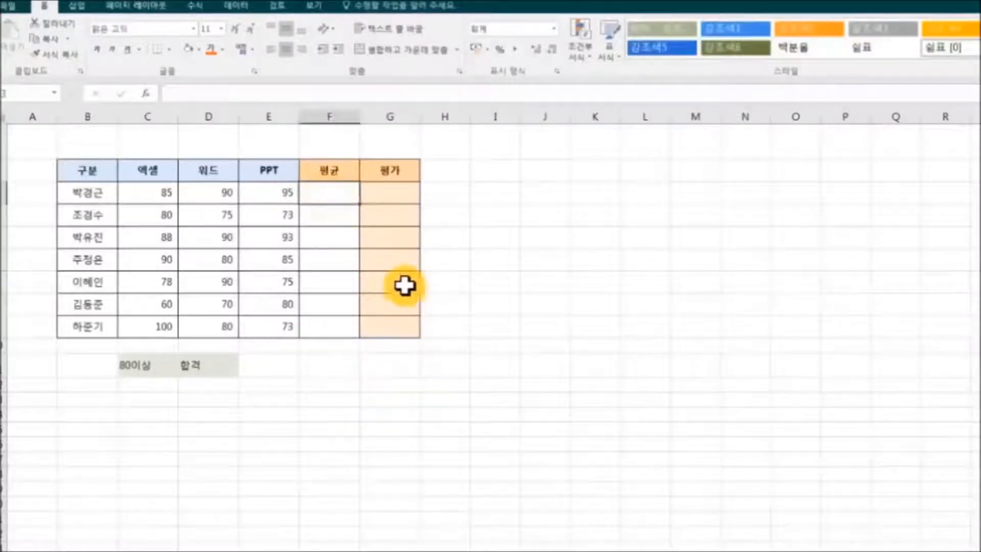
{"action": "left_click", "coordinate": [196, 6]}
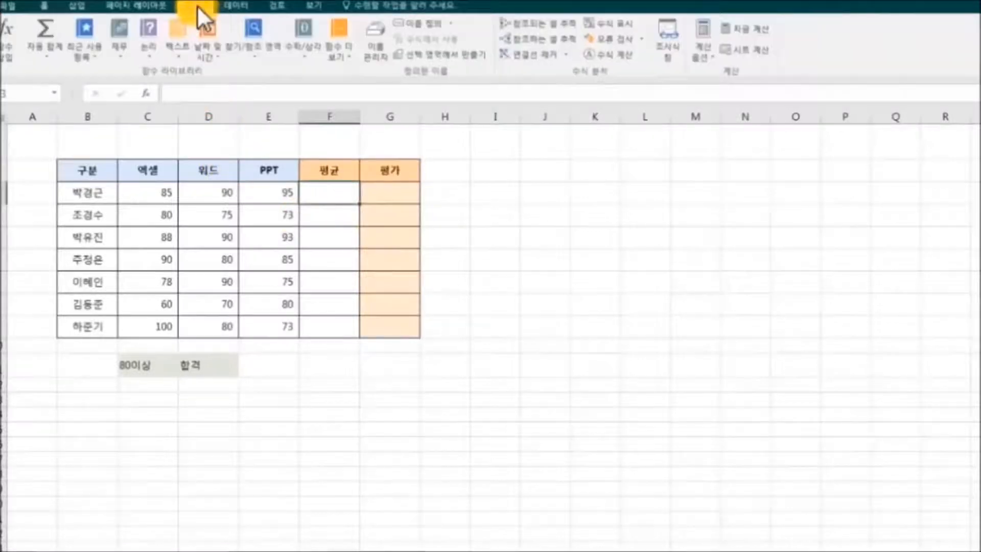
{"action": "left_click", "coordinate": [51, 56]}
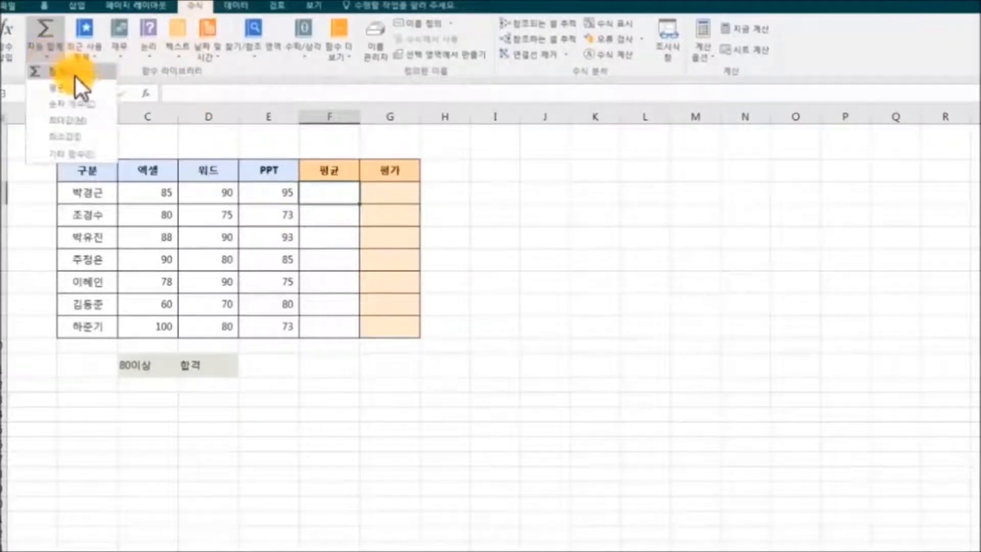
{"action": "left_click", "coordinate": [94, 88]}
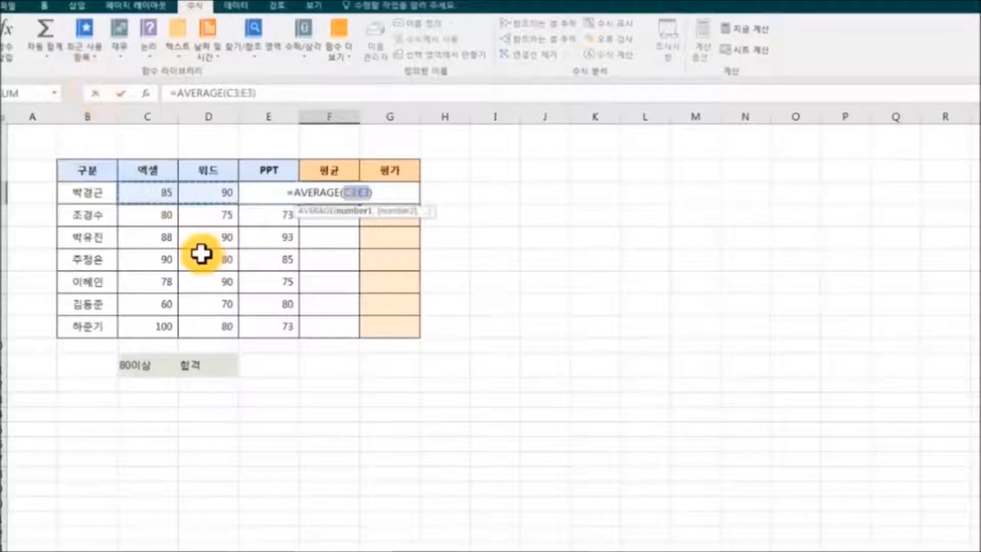
{"action": "left_click_drag", "start_coordinate": [158, 195], "coordinate": [265, 194]}
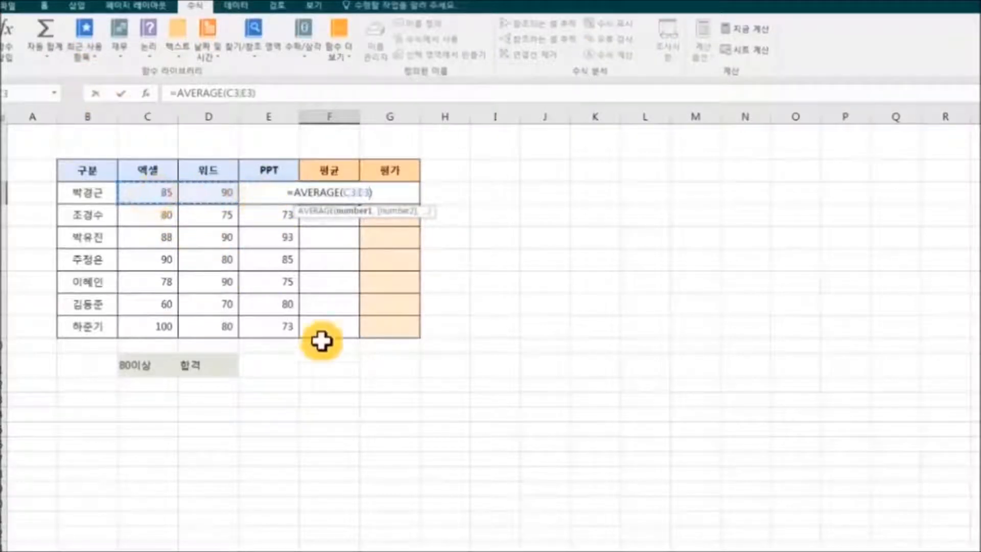
{"action": "key", "text": "Return"}
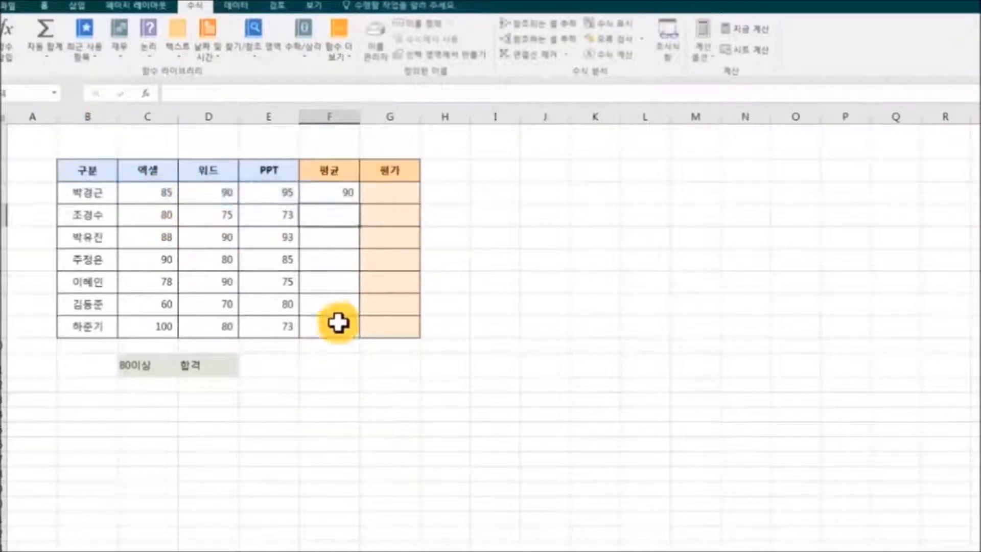
Step: Fill the AVERAGE formula from F3 down to the last row of the 평균 column
{"action": "left_click", "coordinate": [337, 192]}
{"action": "left_click_drag", "start_coordinate": [364, 205], "coordinate": [360, 331]}
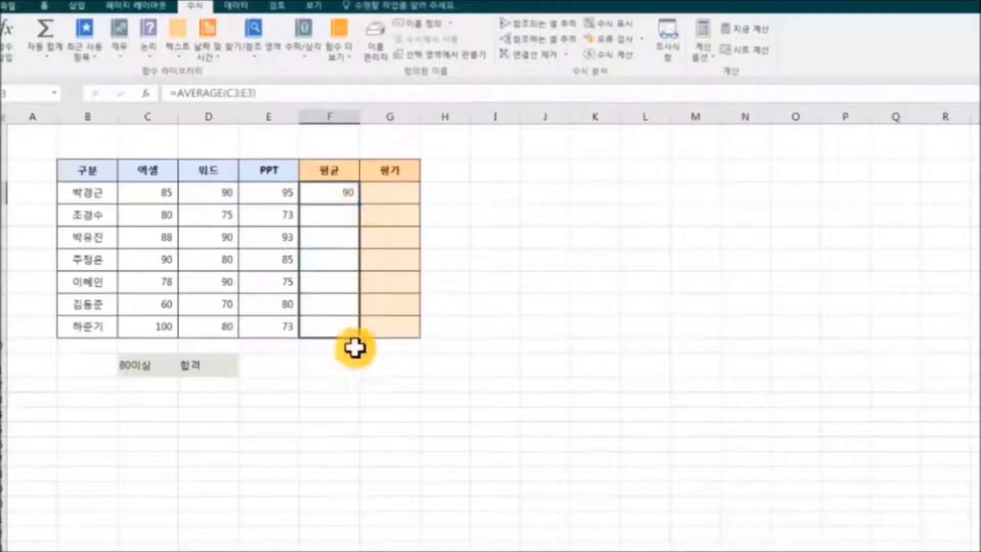
{"action": "left_click", "coordinate": [443, 459]}
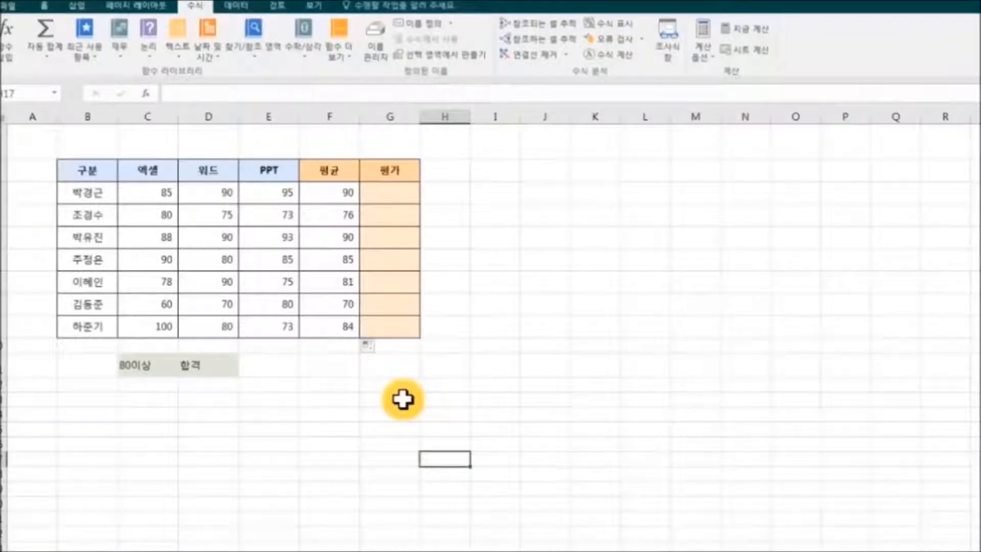
Step: Begin an IF formula in the first 평가 cell, G3, with the logical test F3>=80
{"action": "left_click", "coordinate": [385, 189]}
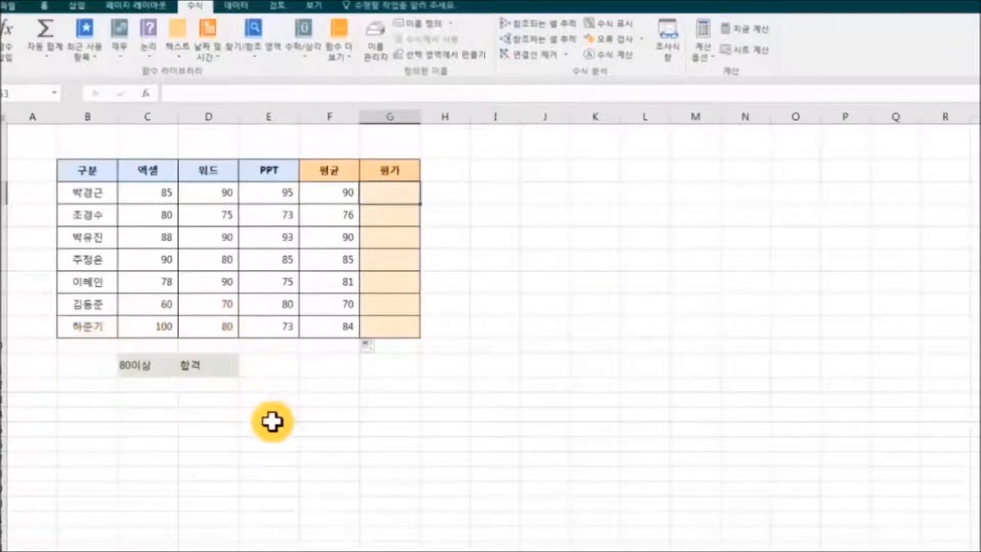
{"action": "key", "text": "F2"}
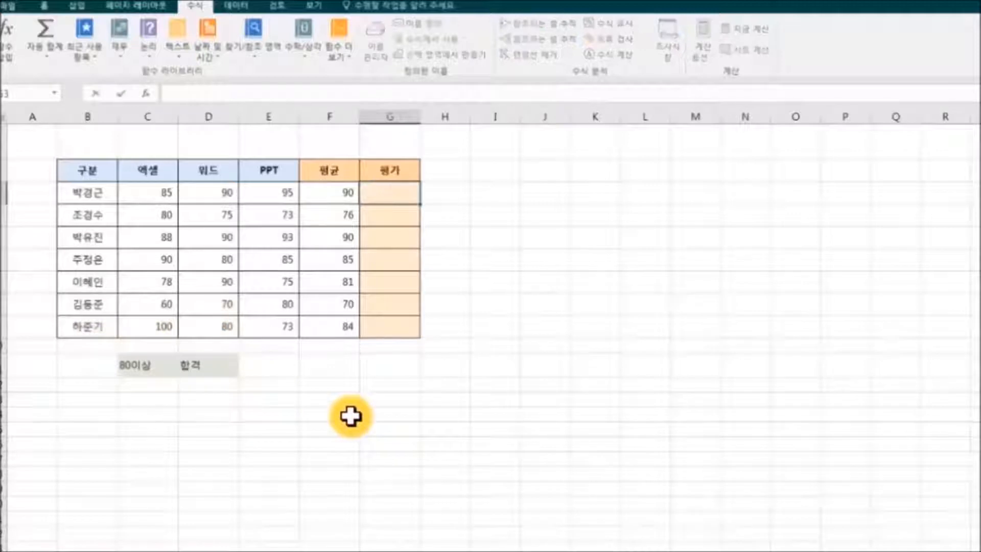
{"action": "type", "text": "=if"}
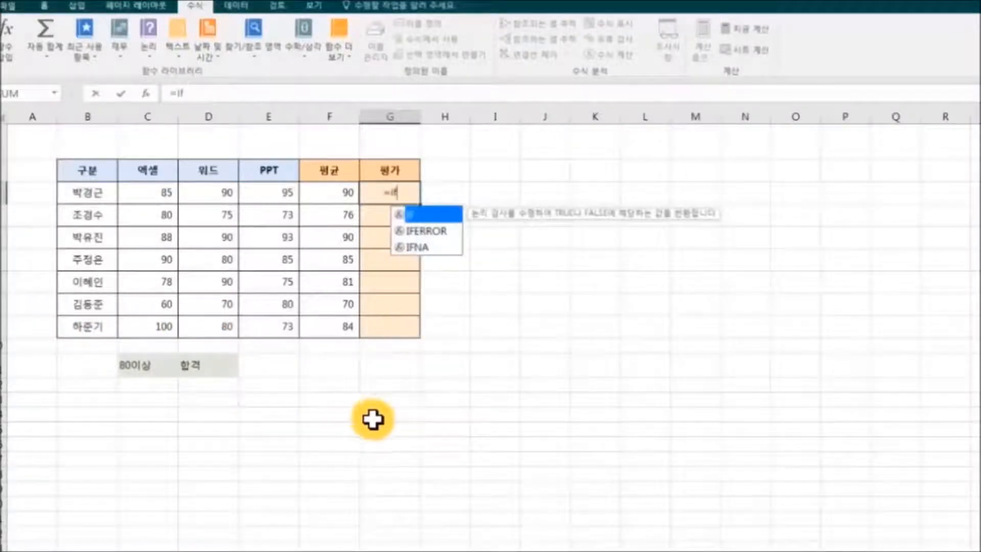
{"action": "double_click", "coordinate": [420, 212]}
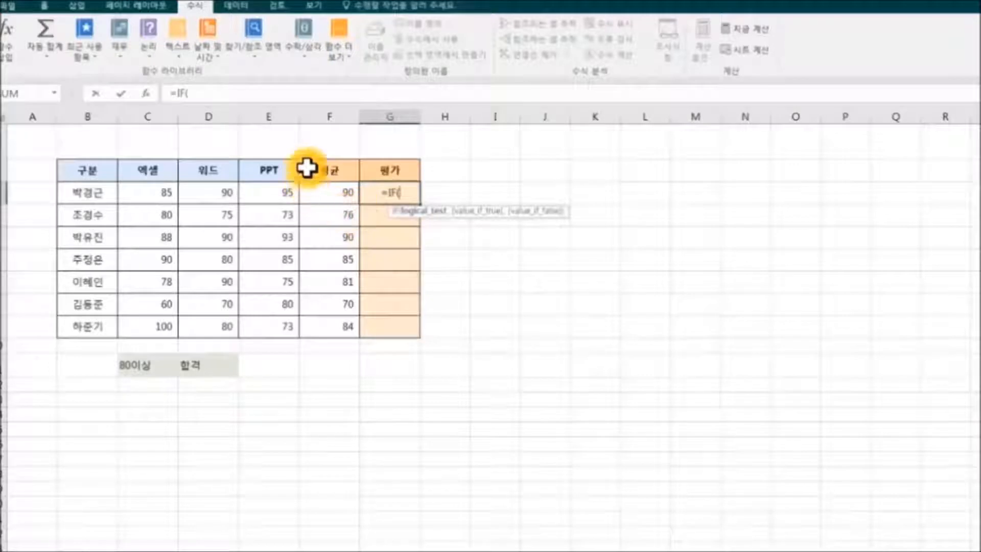
{"action": "left_click", "coordinate": [329, 193]}
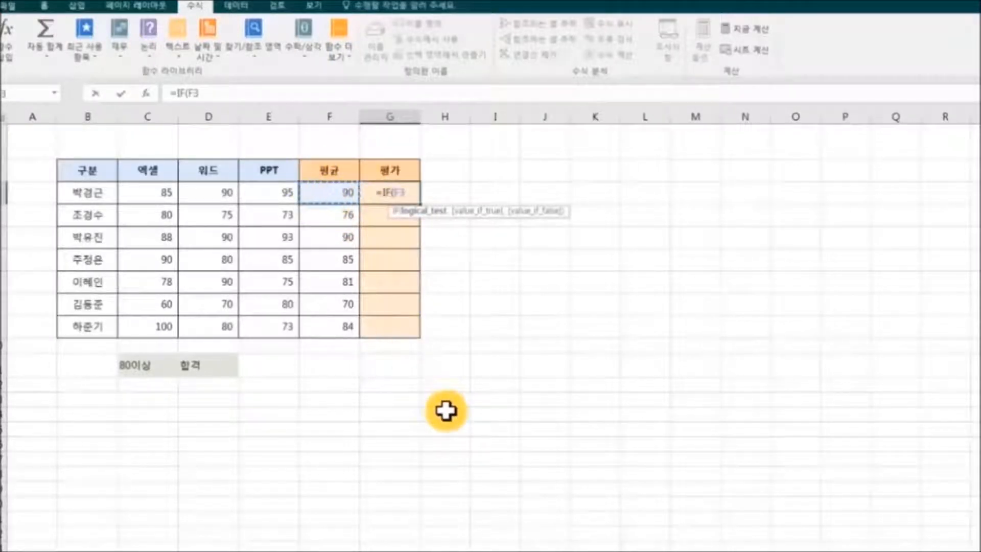
{"action": "type", "text": "80"}
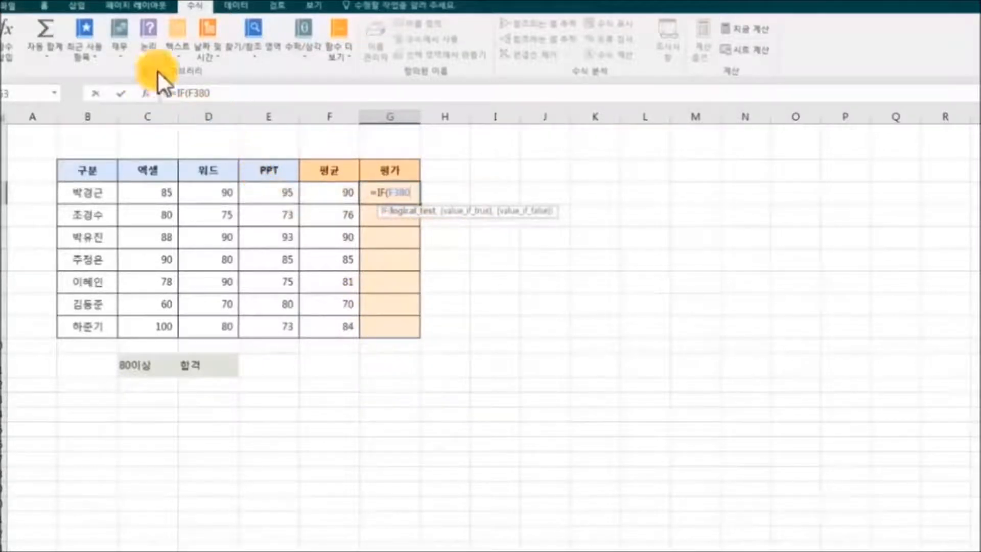
{"action": "left_click", "coordinate": [199, 95]}
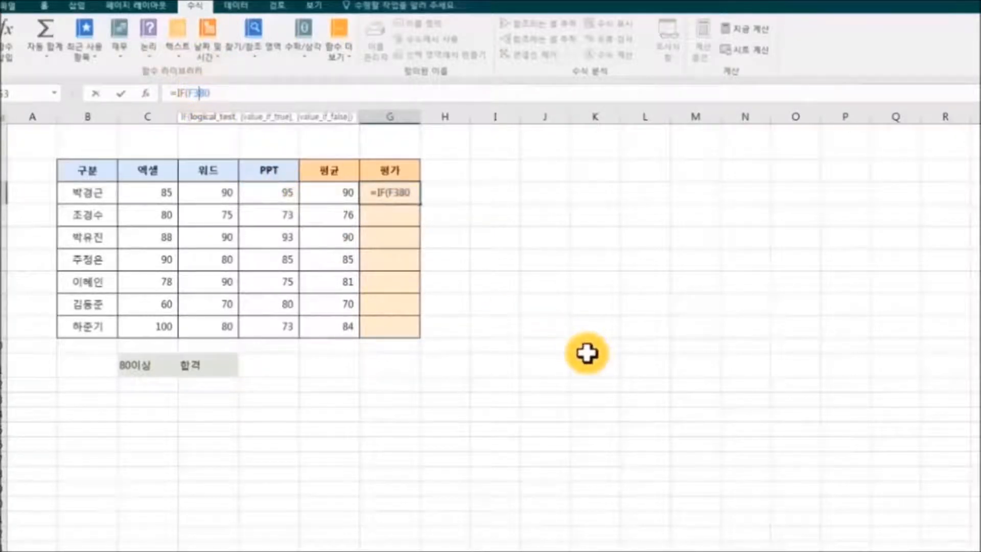
{"action": "type", "text": ">"}
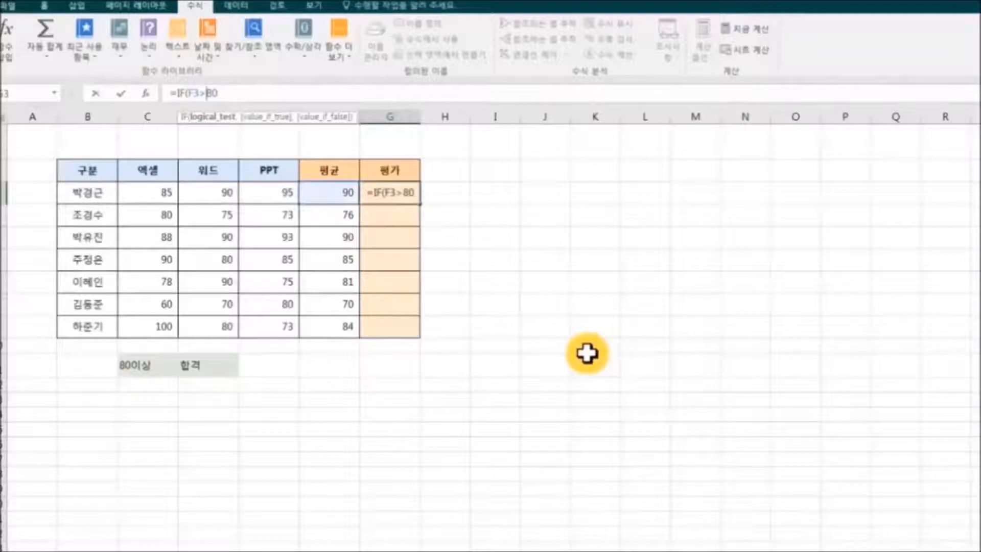
{"action": "type", "text": "=80"}
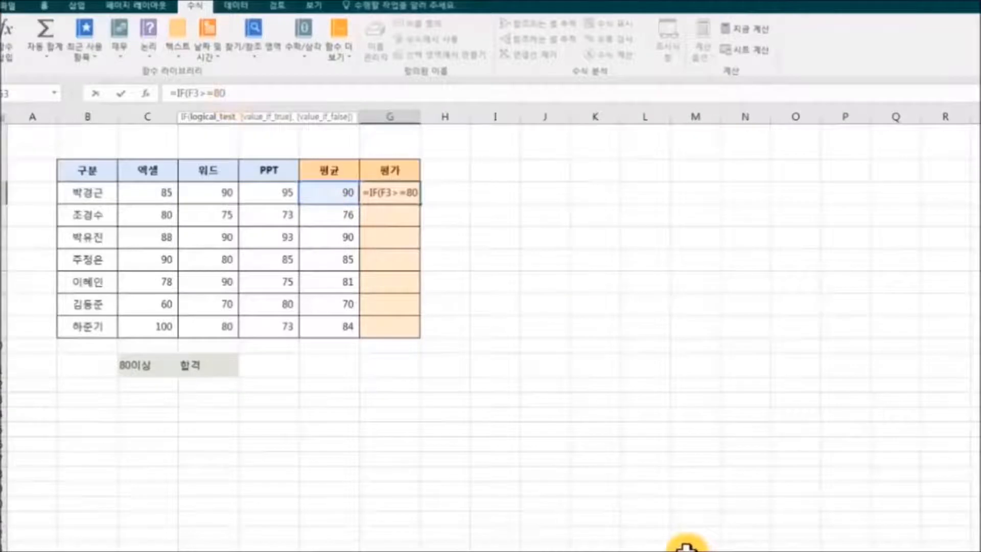
Step: Complete the G3 IF formula with "합격" as the true value and "불합격" as the false value
{"action": "type", "text": ","}
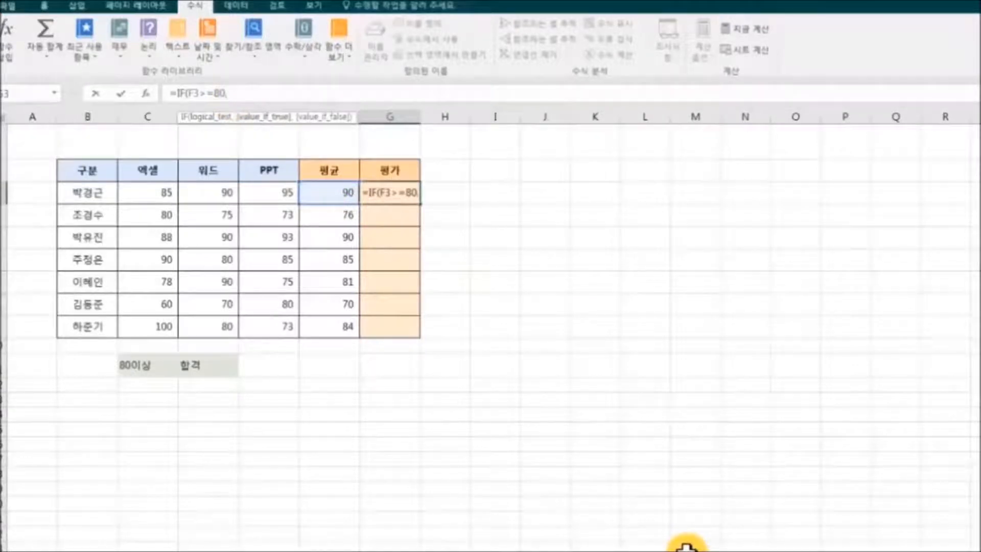
{"action": "type", "text": "\""}
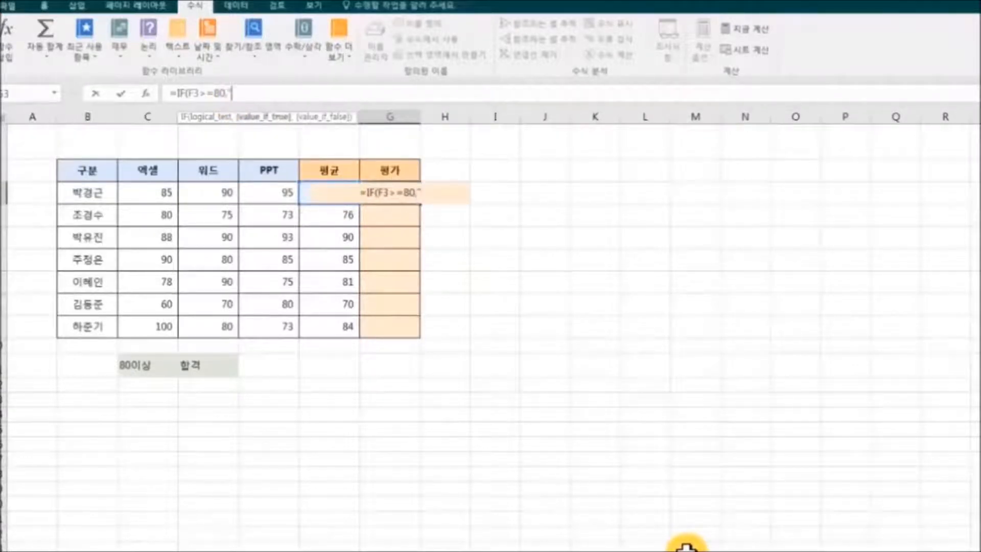
{"action": "type", "text": "합격"}
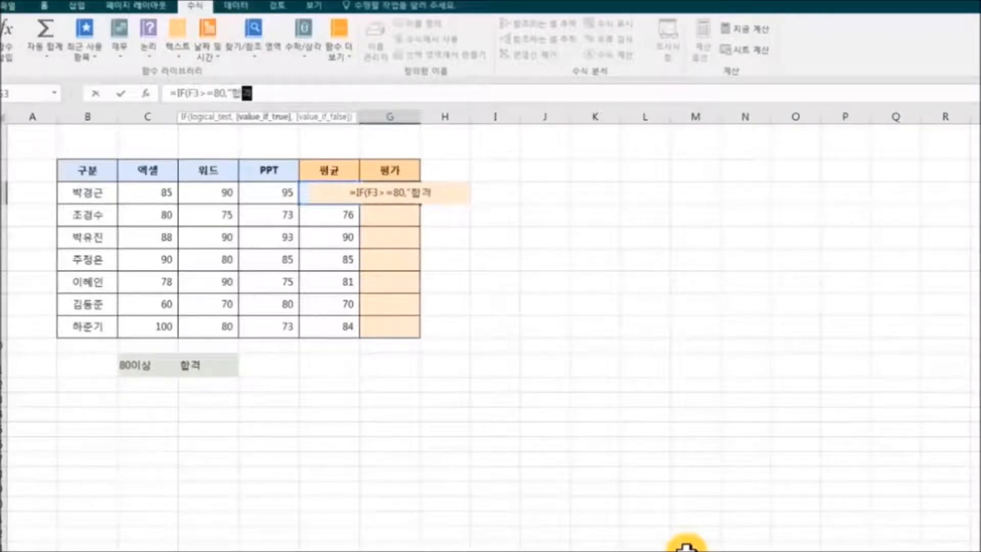
{"action": "type", "text": "\""}
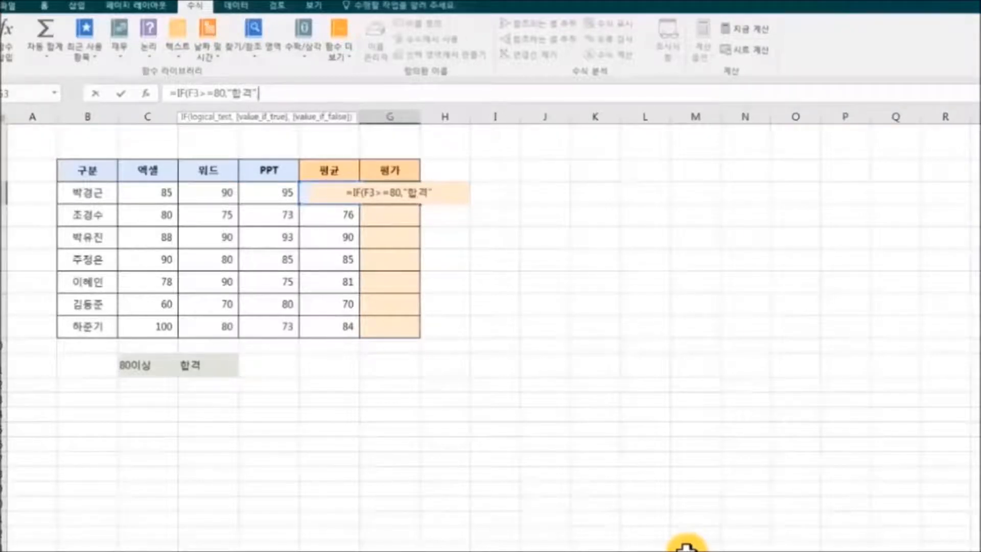
{"action": "type", "text": ",\"불하"}
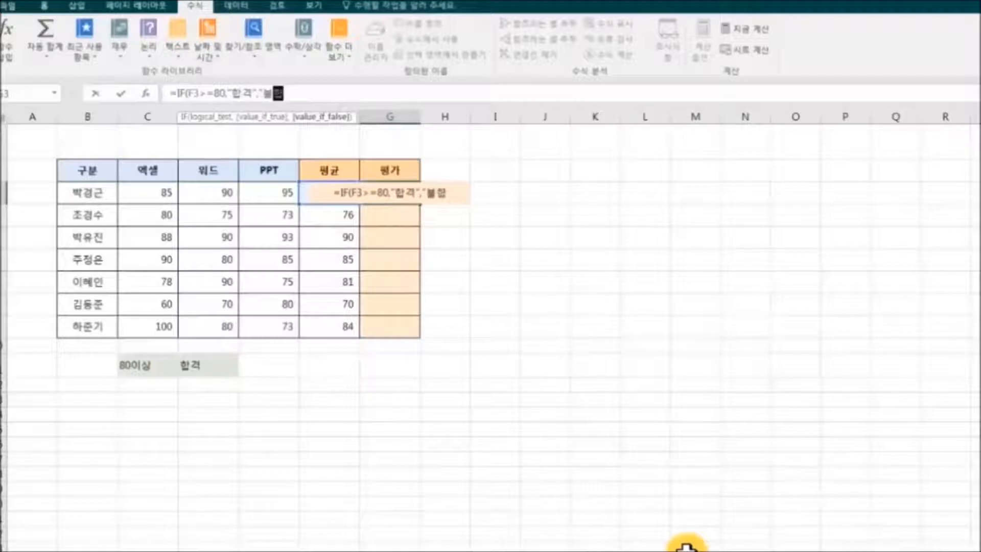
{"action": "type", "text": "거"}
{"action": "type", "text": "\""}
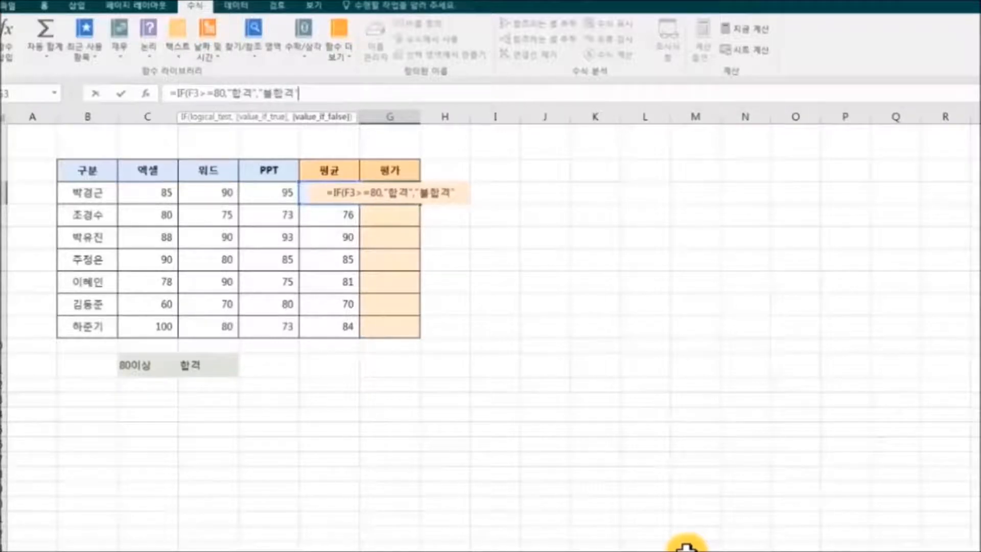
{"action": "type", "text": ")"}
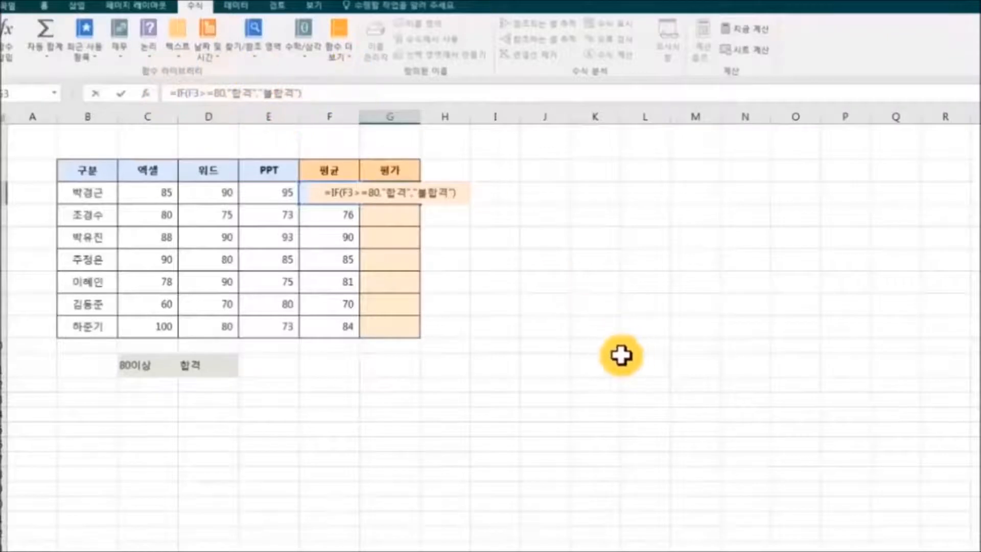
{"action": "key", "text": "ctrl+Return"}
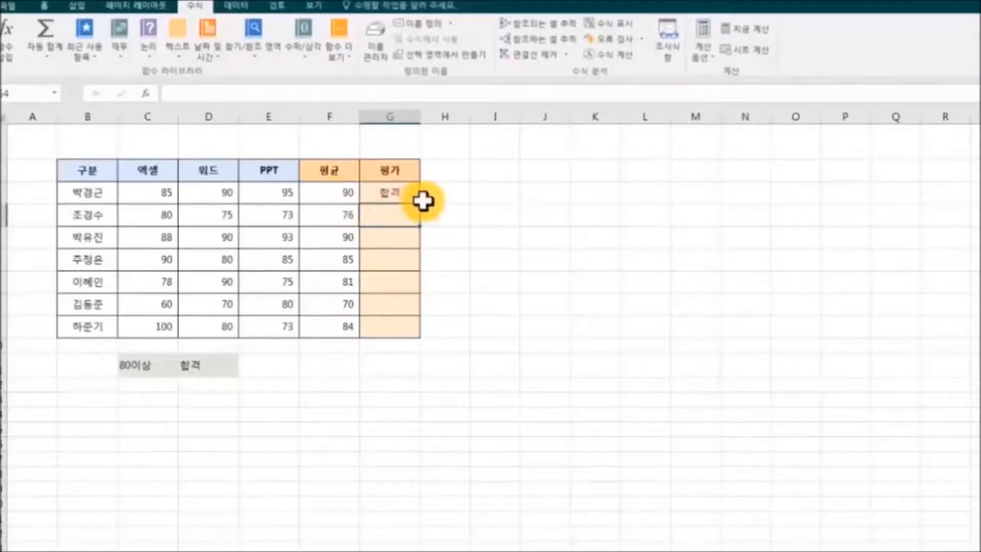
Step: Fill the IF formula from G3 down to the last row of the 평가 column
{"action": "left_click", "coordinate": [415, 198]}
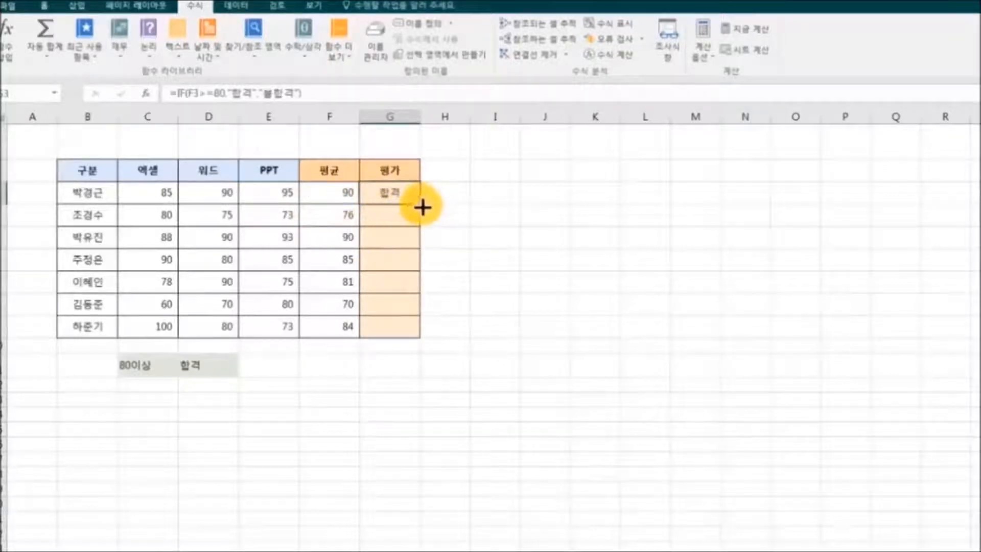
{"action": "left_click_drag", "start_coordinate": [421, 207], "coordinate": [425, 337]}
{"action": "left_click", "coordinate": [573, 356]}
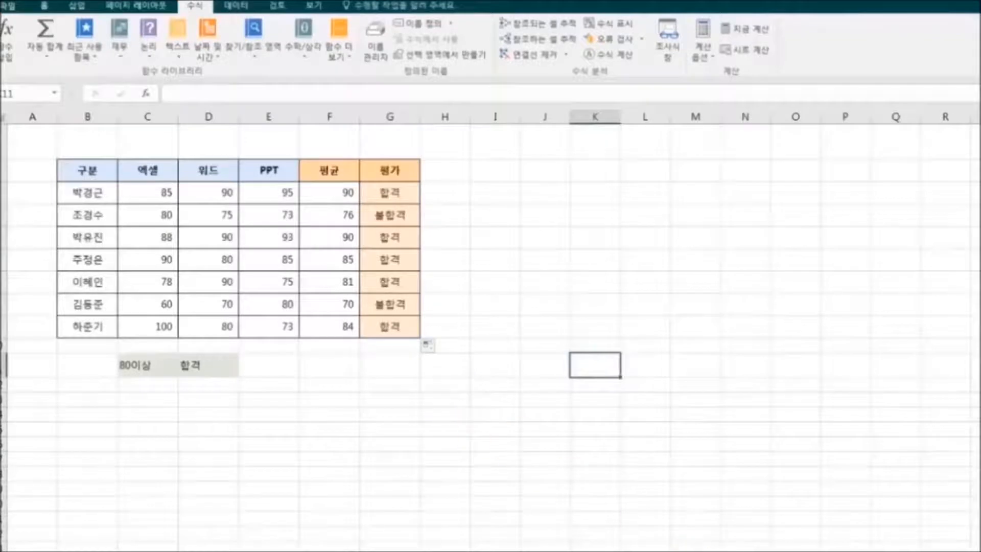
Step: Change the G3 formula to =IF(F3>=74,"통과","다음") and fill it down to the last row of the 평가 column
{"action": "left_click", "coordinate": [390, 192]}
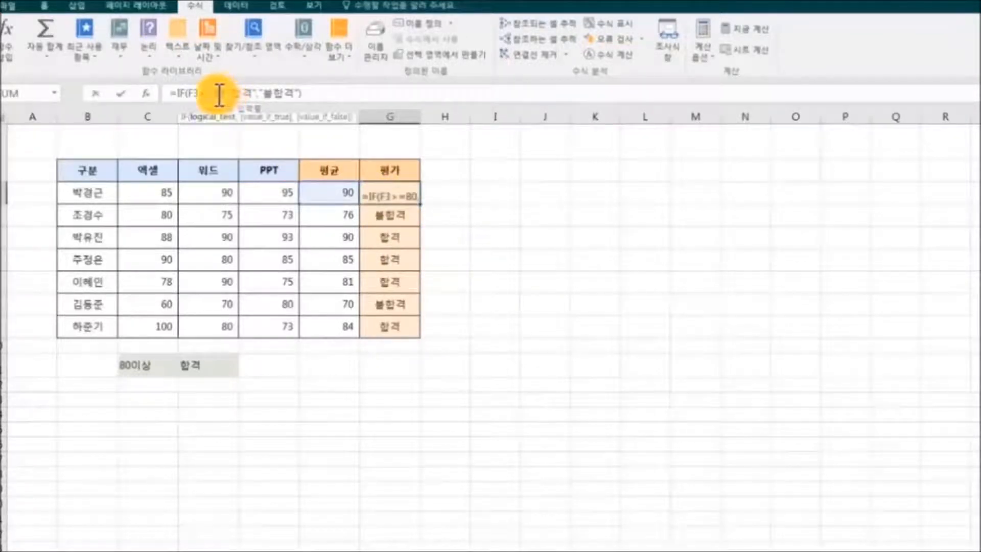
{"action": "double_click", "coordinate": [219, 93]}
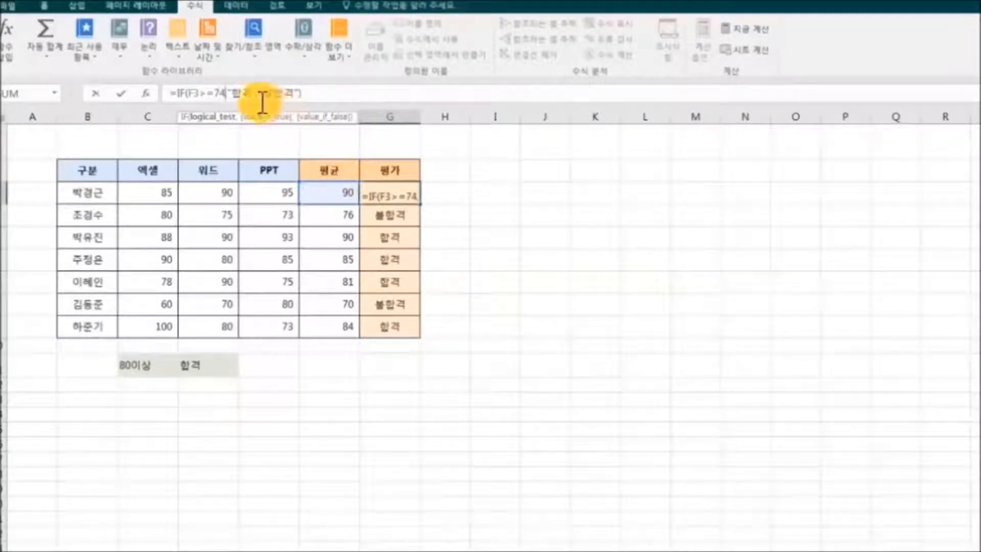
{"action": "double_click", "coordinate": [239, 94]}
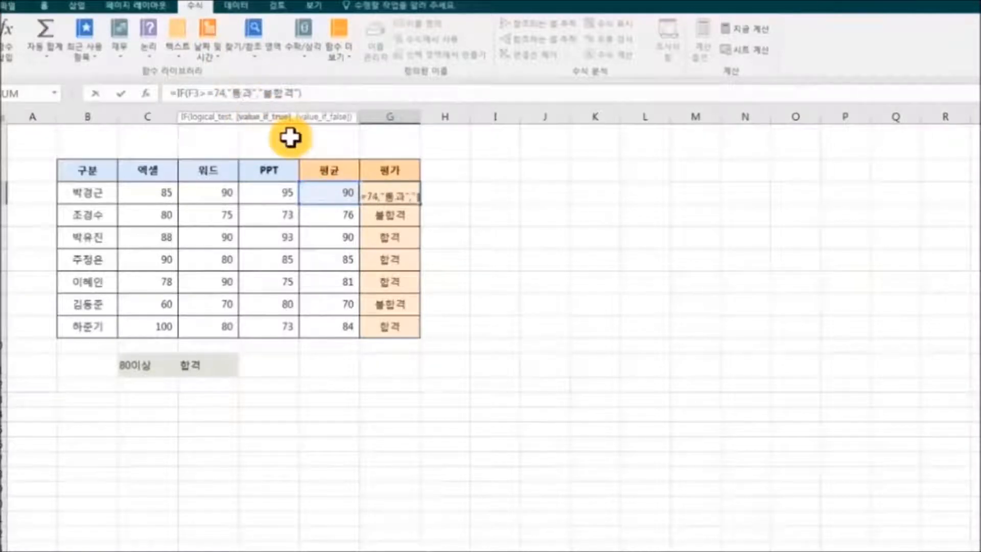
{"action": "double_click", "coordinate": [269, 94]}
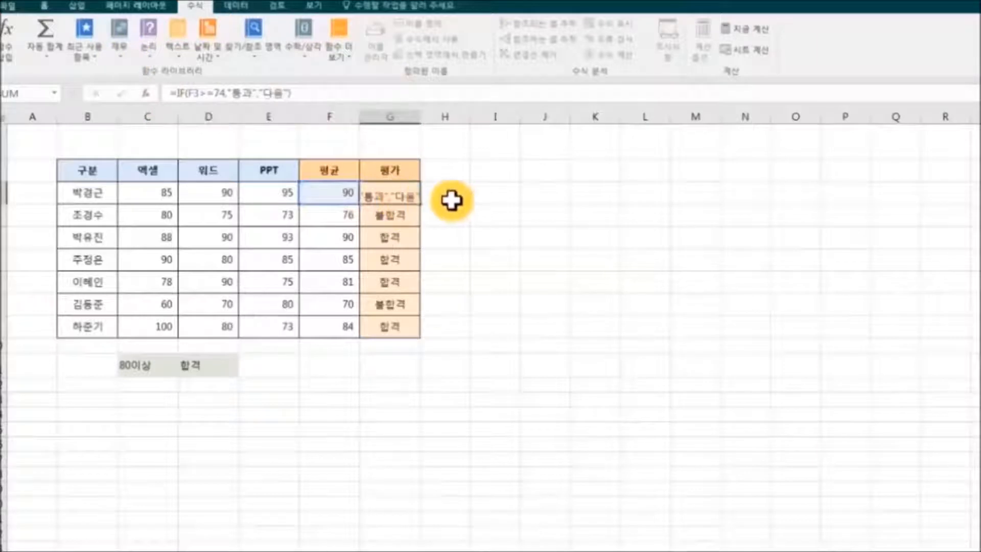
{"action": "key", "text": "Return"}
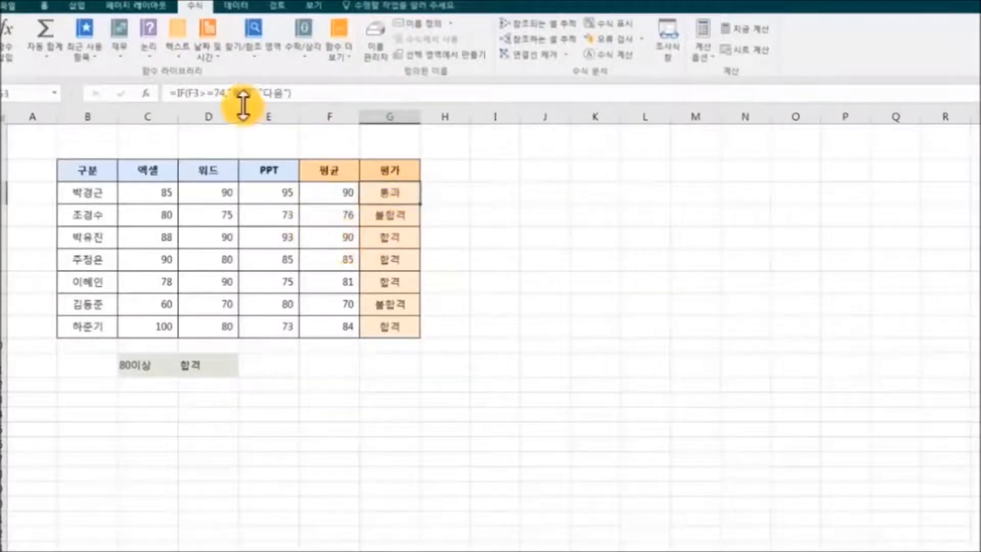
{"action": "left_click_drag", "start_coordinate": [422, 206], "coordinate": [434, 338]}
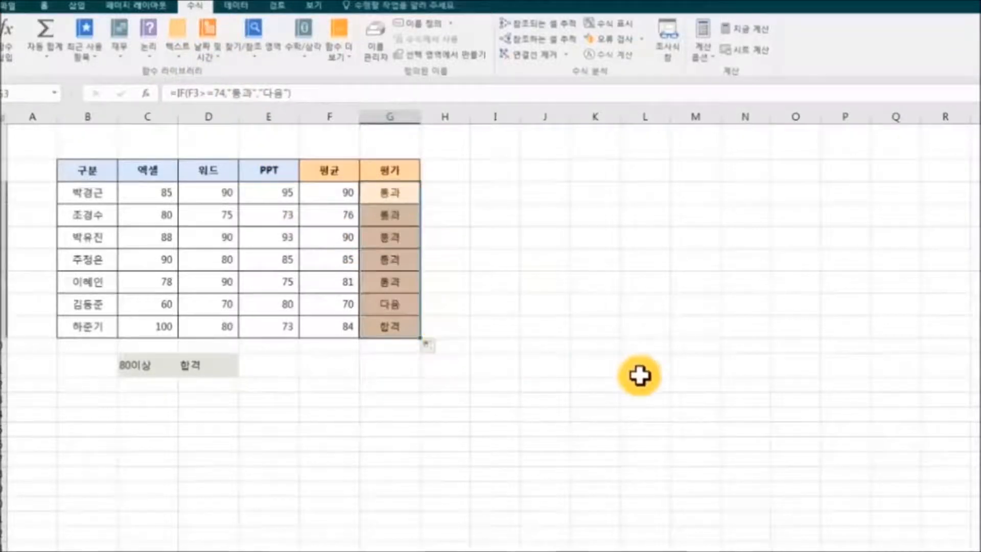
{"action": "left_click", "coordinate": [725, 386]}
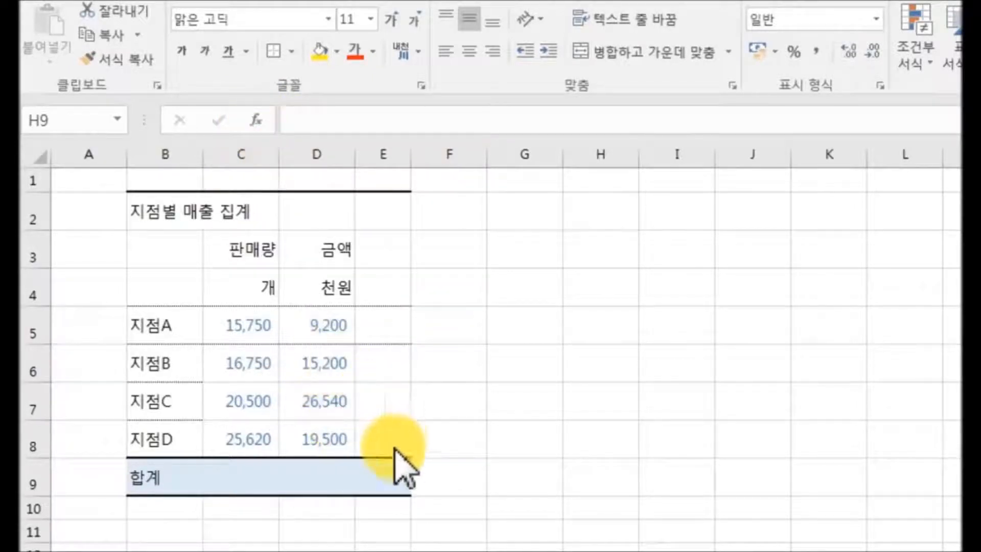
Step: Open the function wizard for the 판매량 total in C9 and look through the VLOOKUP, TRANSPOSE, AVERAGE and IF entries
{"action": "left_click", "coordinate": [236, 475]}
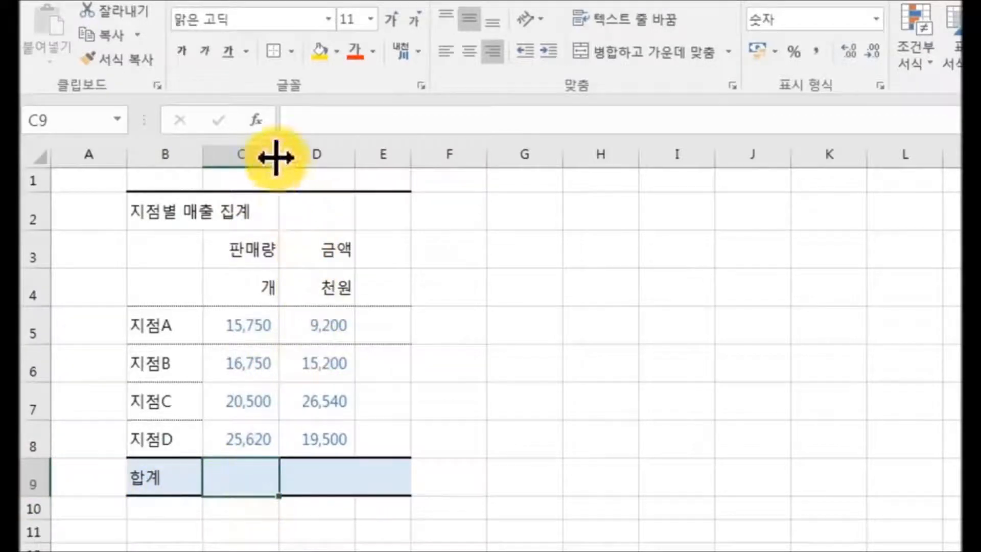
{"action": "left_click", "coordinate": [257, 125]}
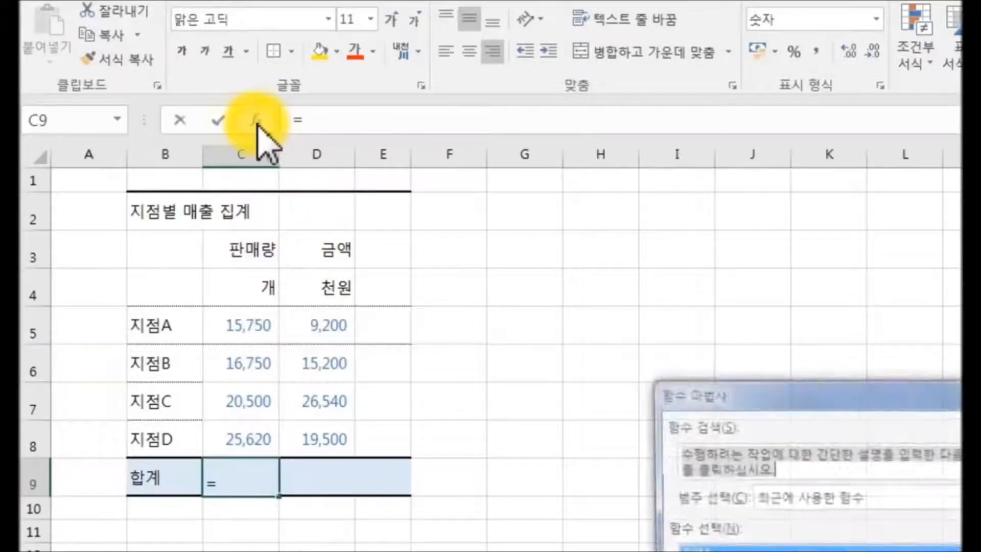
{"action": "left_click_drag", "start_coordinate": [685, 387], "coordinate": [566, 140]}
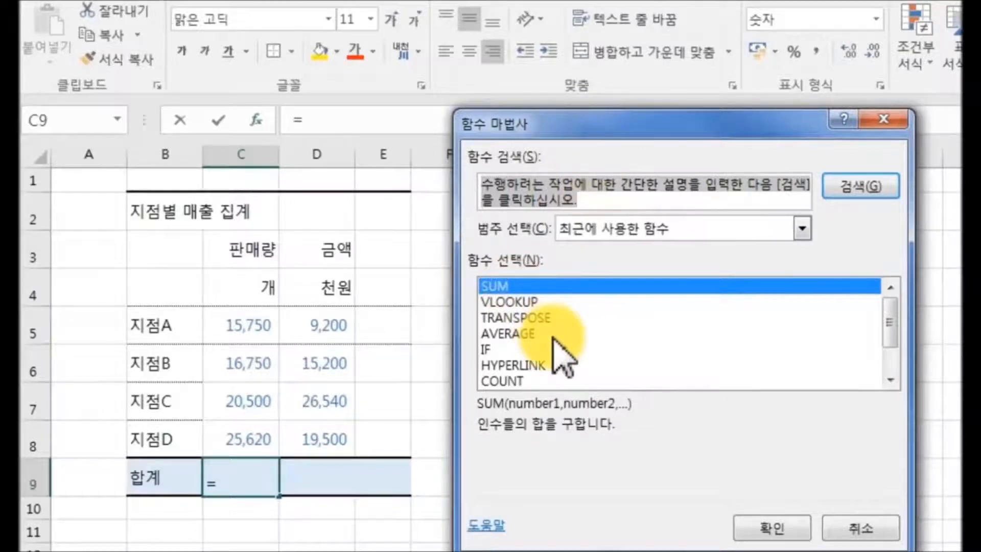
{"action": "left_click", "coordinate": [505, 301]}
{"action": "left_click", "coordinate": [525, 318]}
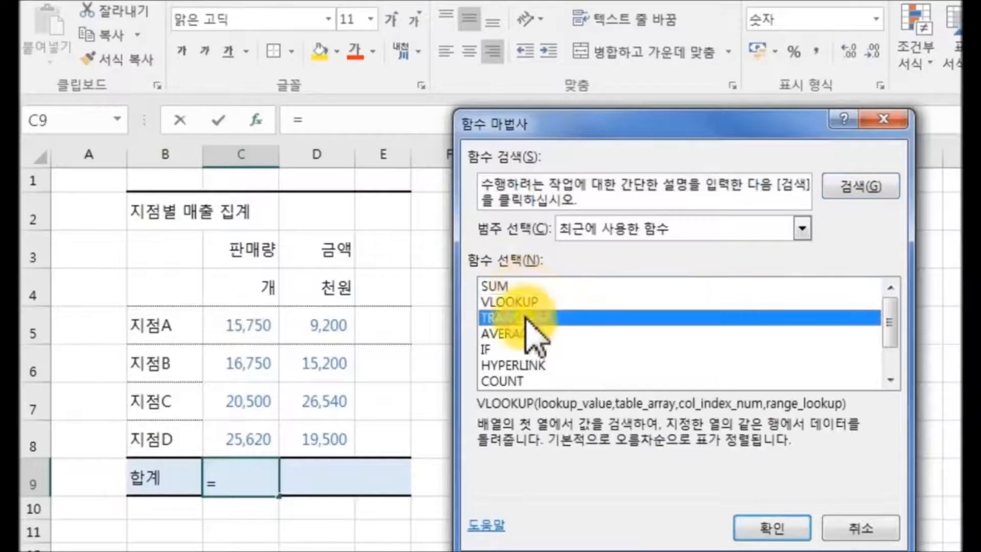
{"action": "left_click", "coordinate": [531, 333]}
{"action": "left_click", "coordinate": [498, 348]}
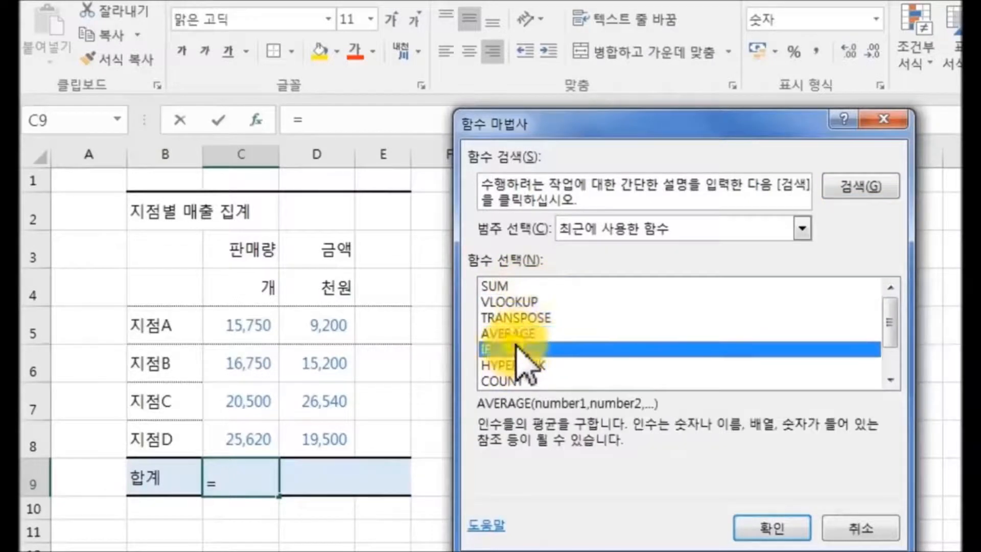
Step: Choose the SUM function for the 판매량 total in C9 and move its arguments dialog clear of the table
{"action": "left_click", "coordinate": [530, 285]}
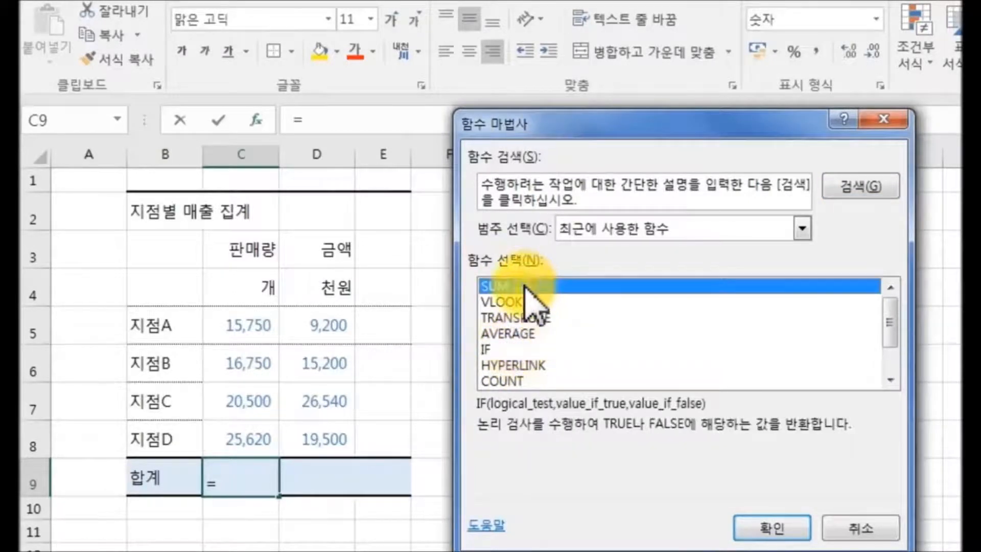
{"action": "left_click", "coordinate": [767, 531]}
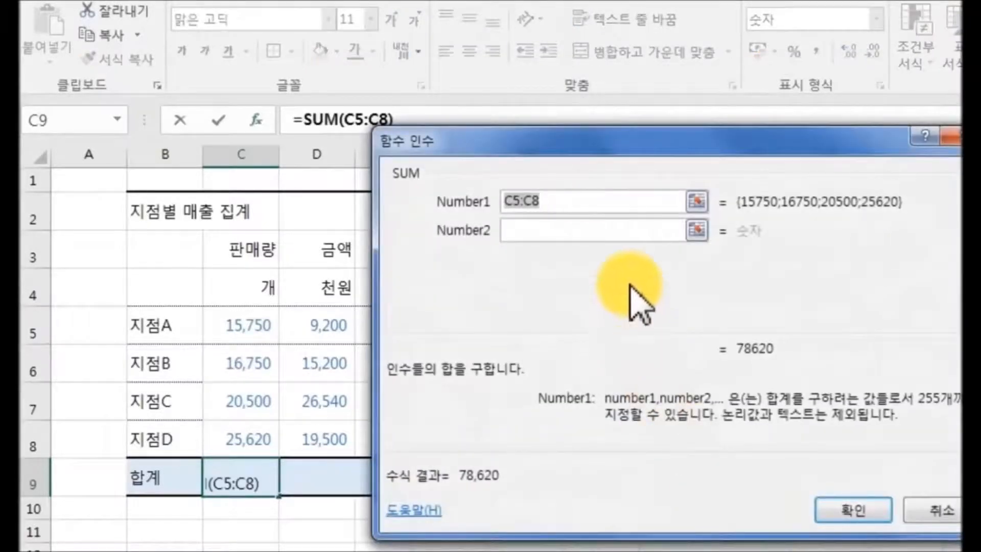
{"action": "left_click_drag", "start_coordinate": [623, 142], "coordinate": [726, 148]}
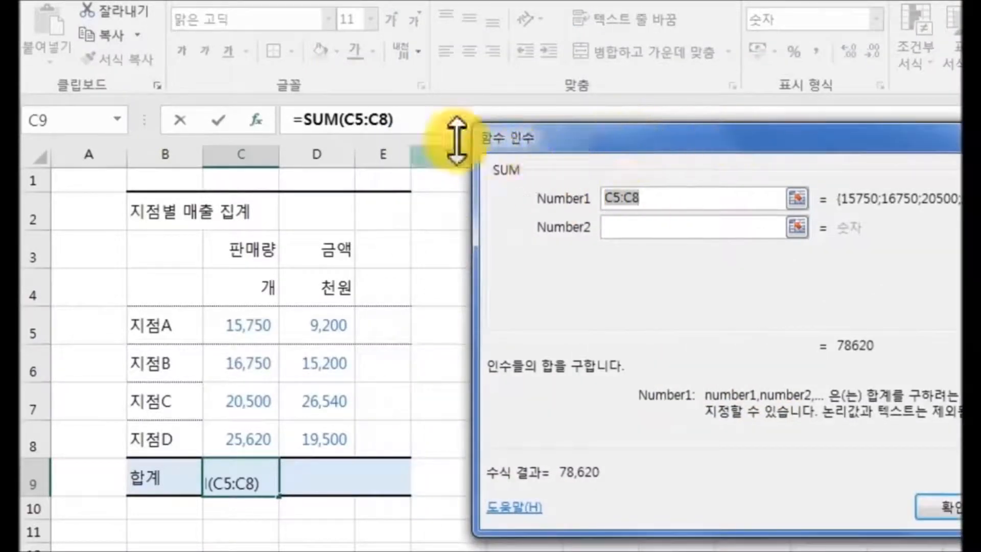
{"action": "left_click_drag", "start_coordinate": [582, 153], "coordinate": [583, 170]}
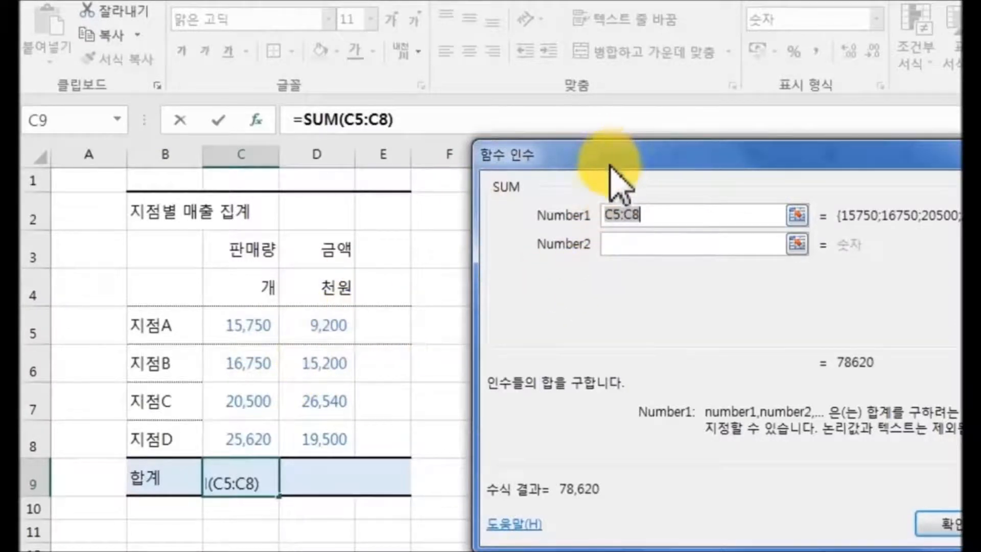
{"action": "left_click_drag", "start_coordinate": [616, 173], "coordinate": [623, 219]}
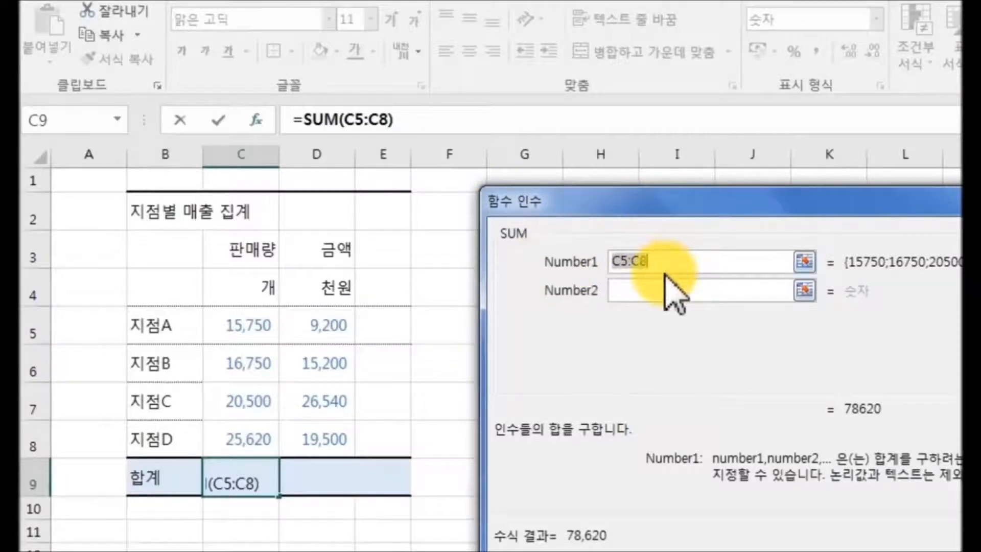
Step: Select C5:C8 as the Number1 range of the SUM function and complete the formula in C9
{"action": "left_click", "coordinate": [803, 262]}
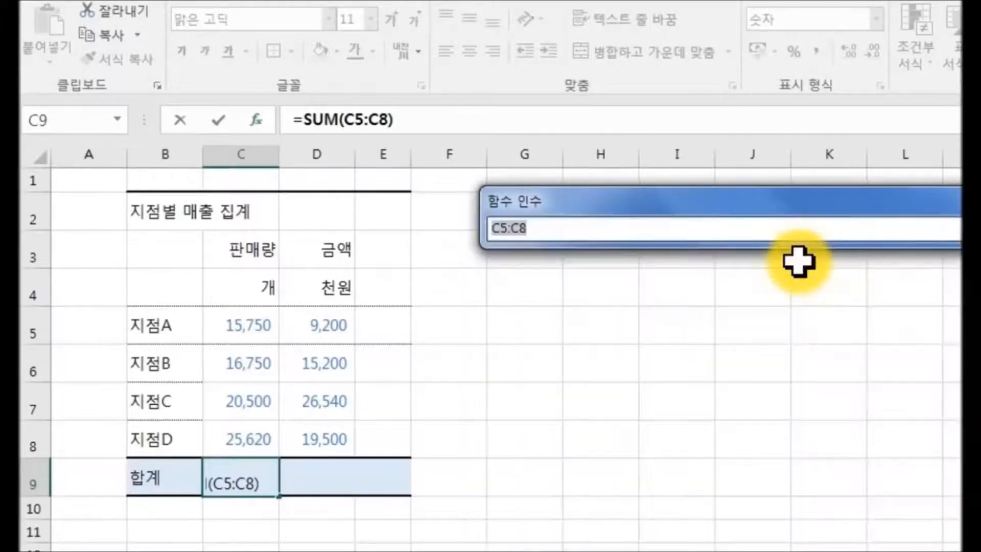
{"action": "left_click_drag", "start_coordinate": [251, 324], "coordinate": [247, 433]}
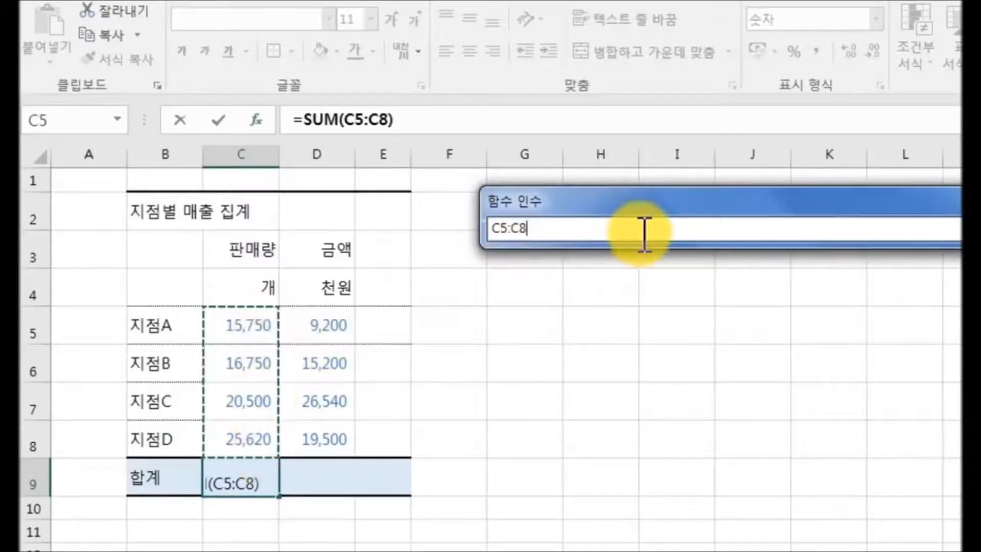
{"action": "left_click_drag", "start_coordinate": [664, 204], "coordinate": [540, 203]}
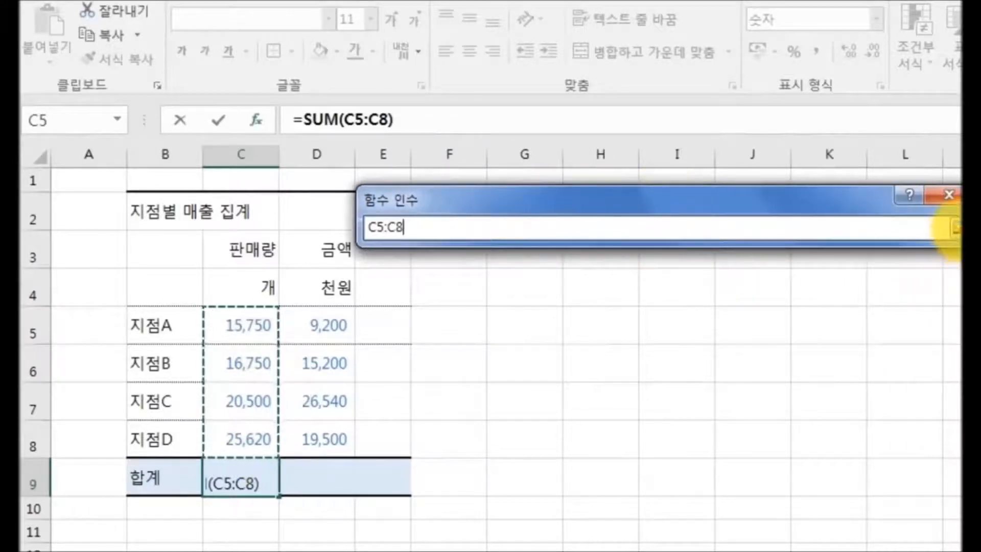
{"action": "left_click", "coordinate": [954, 227]}
{"action": "left_click_drag", "start_coordinate": [552, 203], "coordinate": [665, 203]}
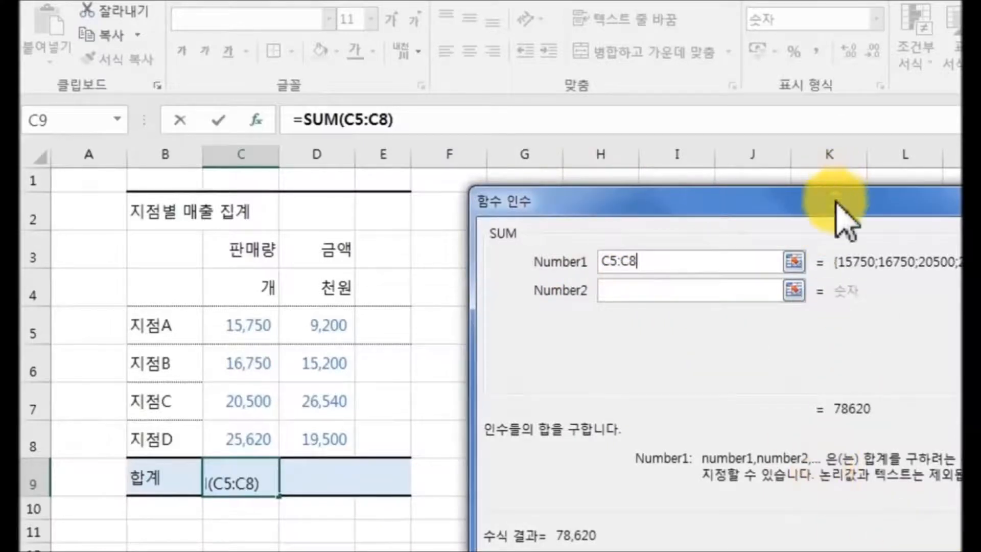
{"action": "left_click_drag", "start_coordinate": [833, 200], "coordinate": [766, 165]}
{"action": "left_click", "coordinate": [885, 537]}
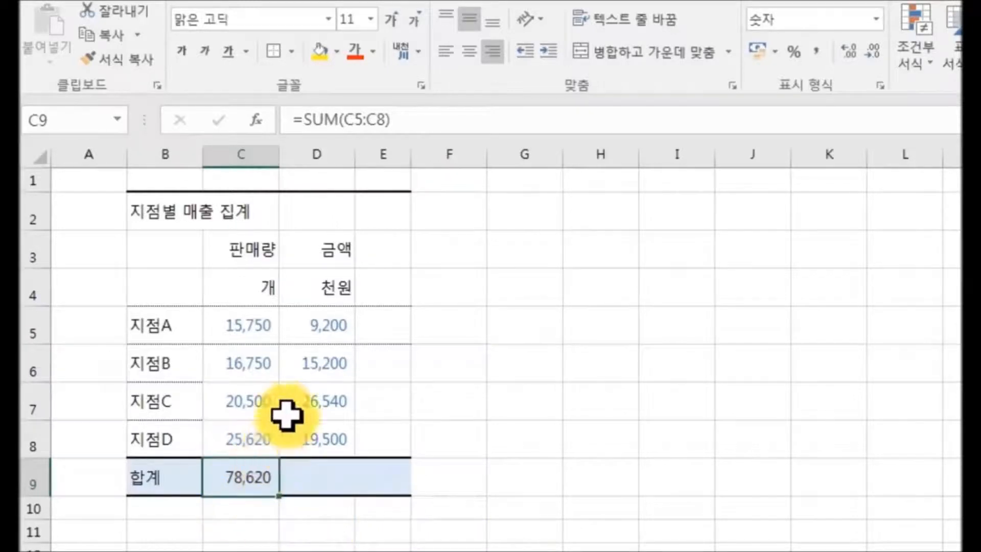
Step: Fill the SUM formula from C9 across to D9 for the 금액 total
{"action": "left_click", "coordinate": [573, 482]}
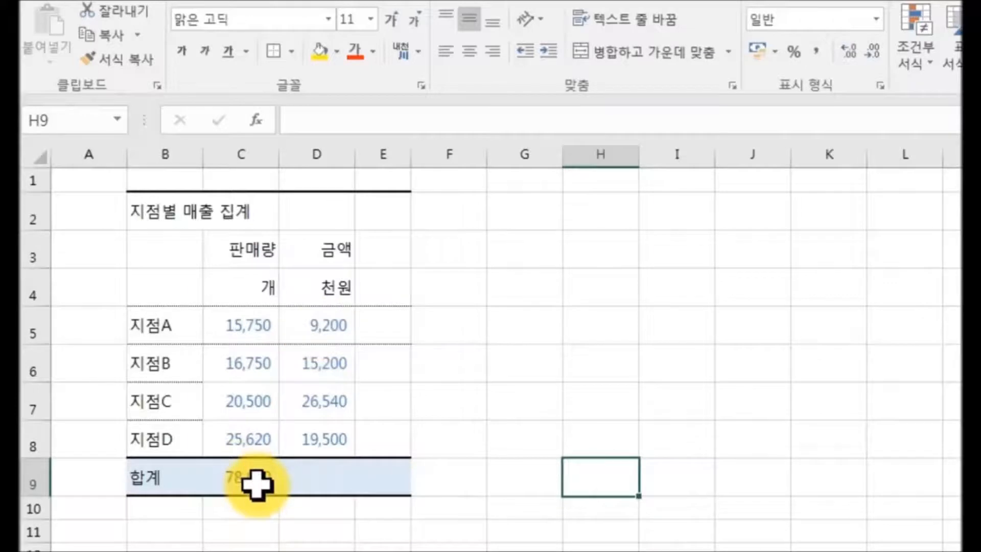
{"action": "left_click", "coordinate": [257, 484]}
{"action": "left_click_drag", "start_coordinate": [282, 502], "coordinate": [356, 499]}
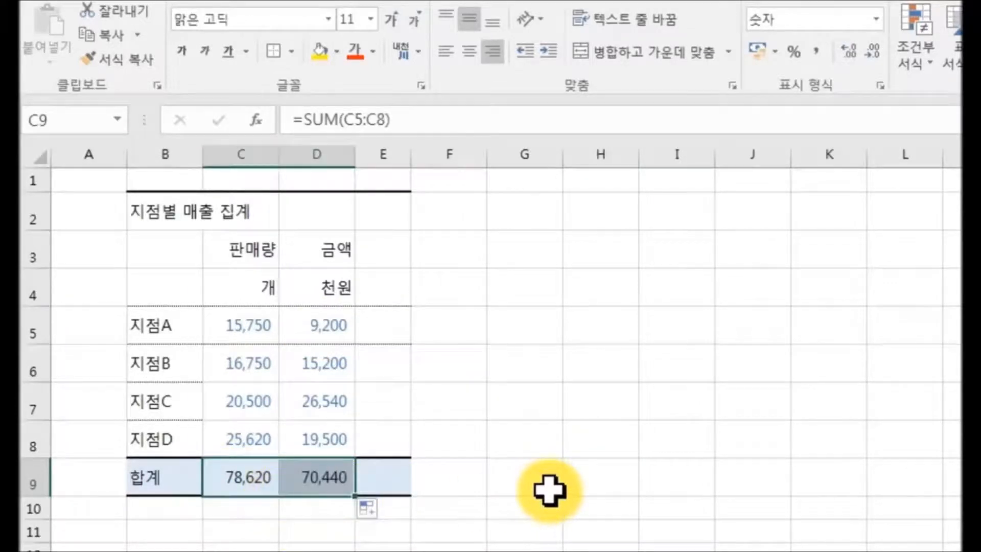
{"action": "left_click", "coordinate": [549, 490]}
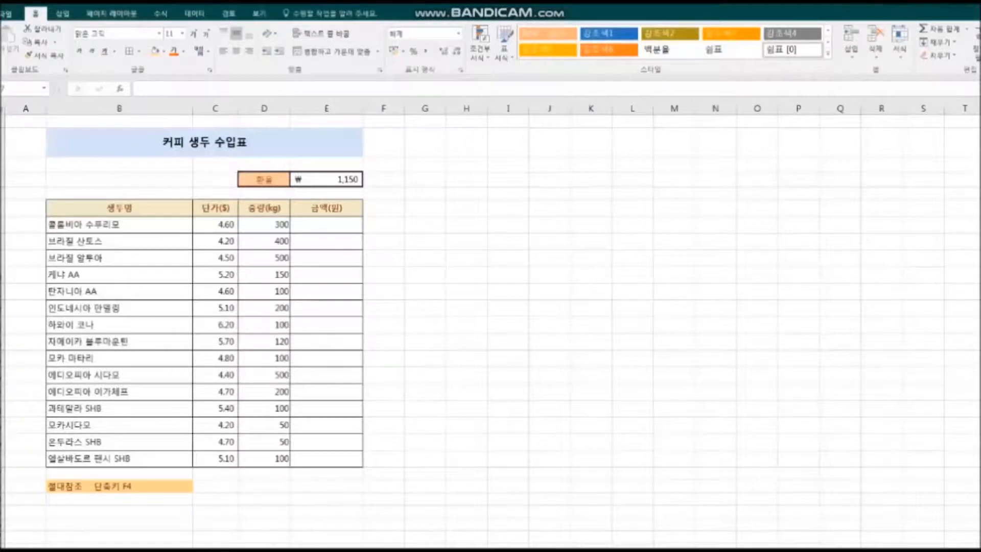
Step: Examine the unit price, weight and 환율 cells of the 커피 생두 수입표 that make up the 콜롬비아 수푸리모 amount
{"action": "left_click", "coordinate": [269, 485]}
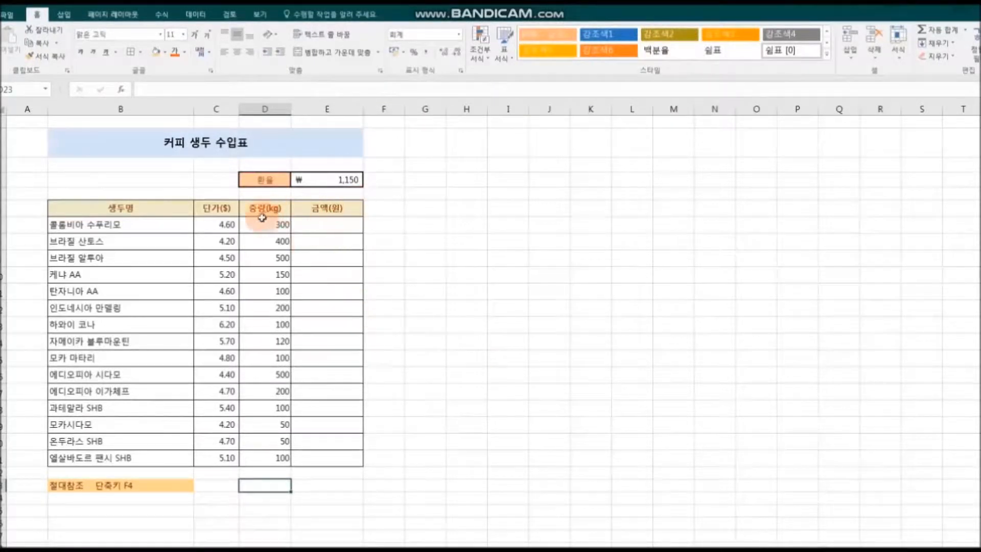
{"action": "left_click", "coordinate": [228, 224]}
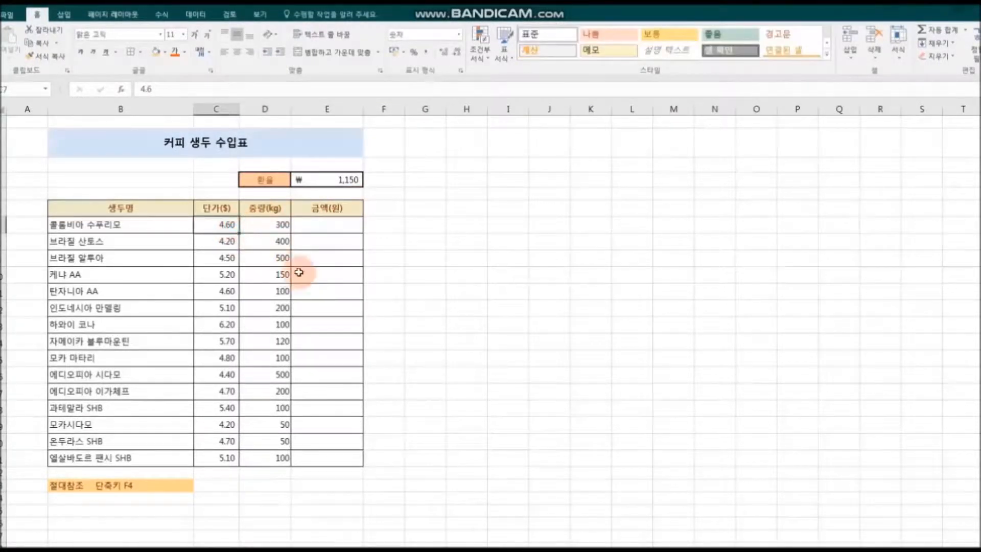
{"action": "left_click", "coordinate": [279, 225]}
{"action": "left_click", "coordinate": [213, 227]}
{"action": "left_click", "coordinate": [278, 224]}
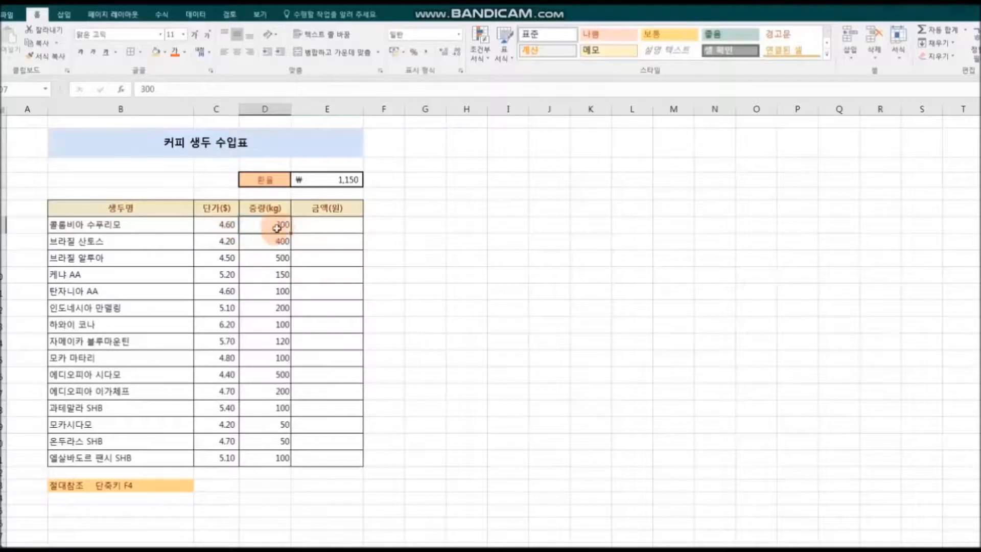
{"action": "left_click", "coordinate": [221, 227]}
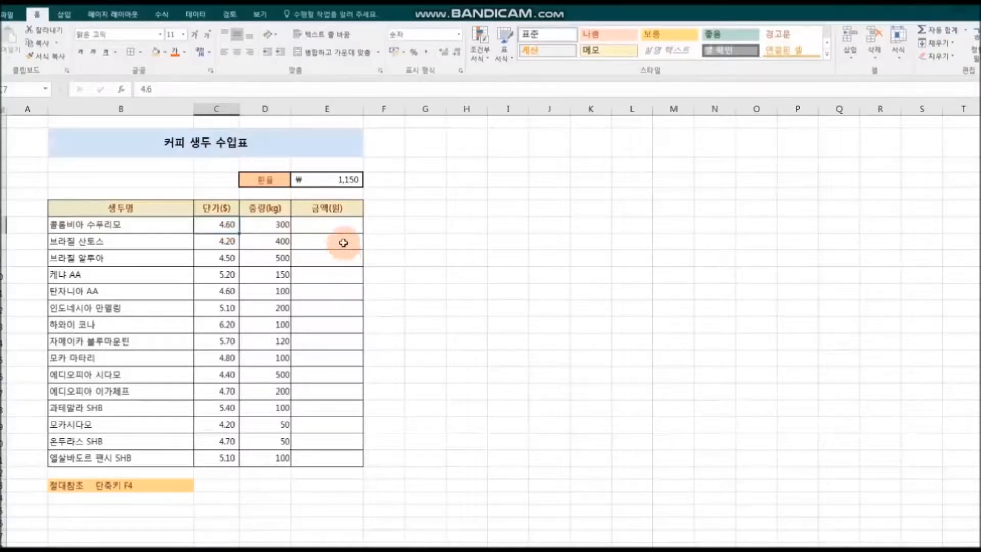
{"action": "left_click", "coordinate": [341, 180]}
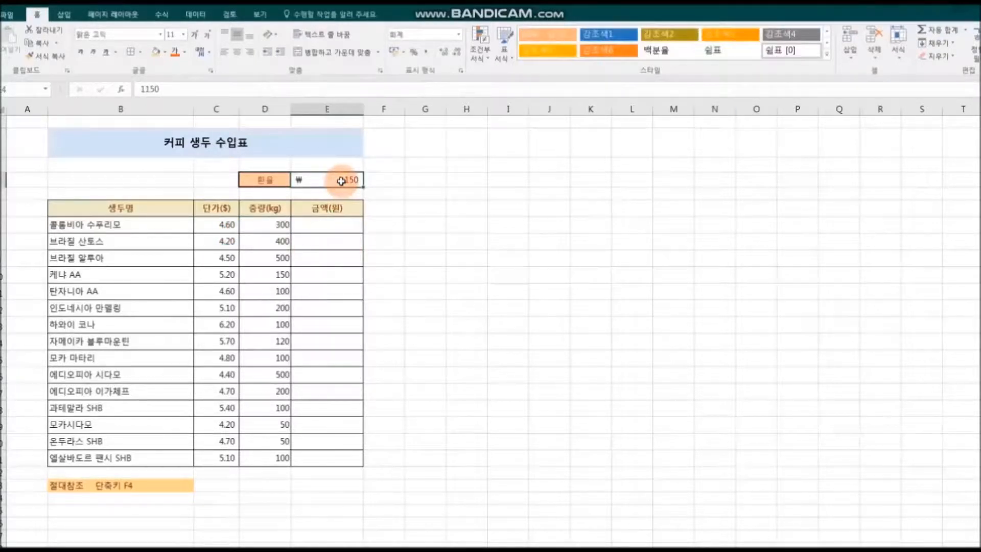
{"action": "left_click", "coordinate": [283, 226]}
Step: Enter the formula =C7*E4*D7 in E7 for the 콜롬비아 수푸리모 amount
{"action": "left_click", "coordinate": [332, 226]}
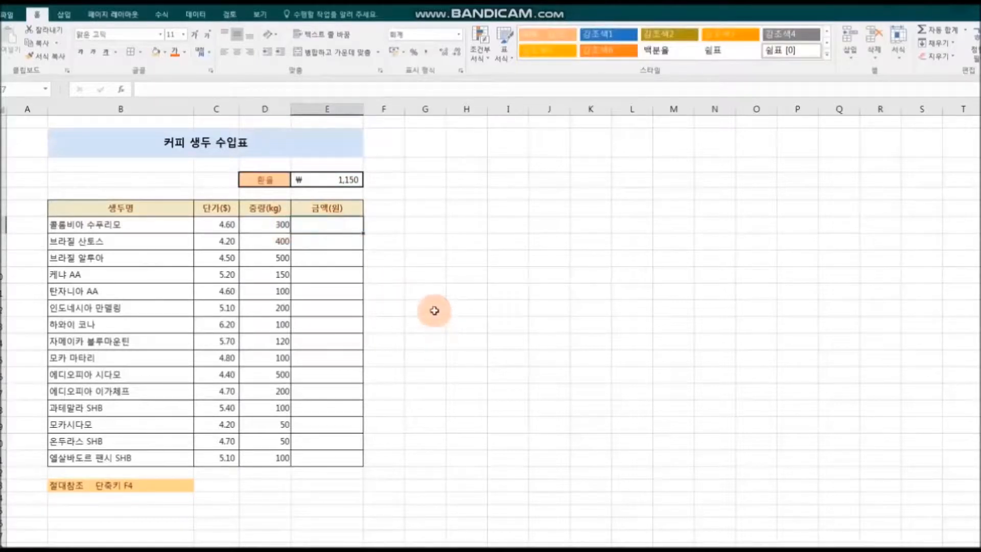
{"action": "type", "text": "="}
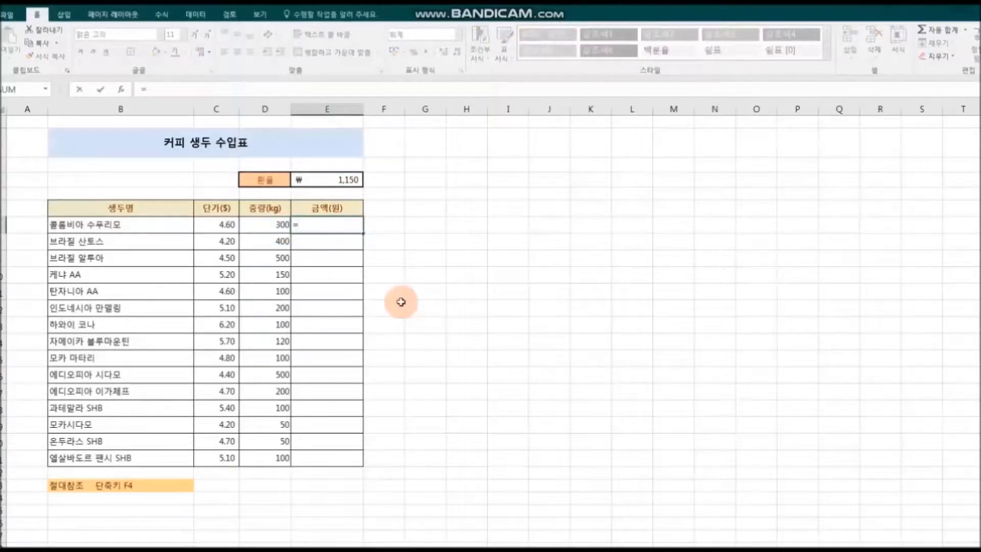
{"action": "left_click", "coordinate": [226, 227]}
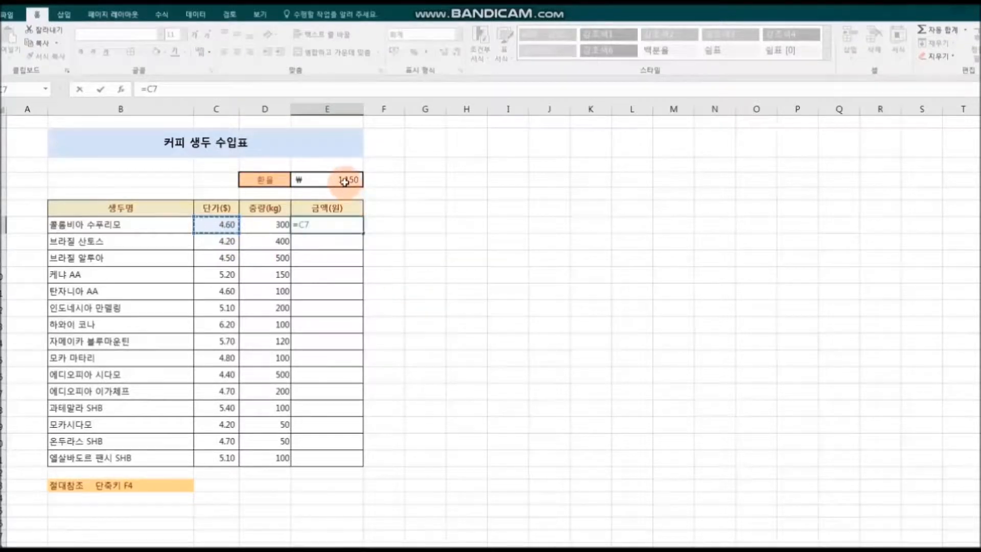
{"action": "left_click", "coordinate": [346, 182]}
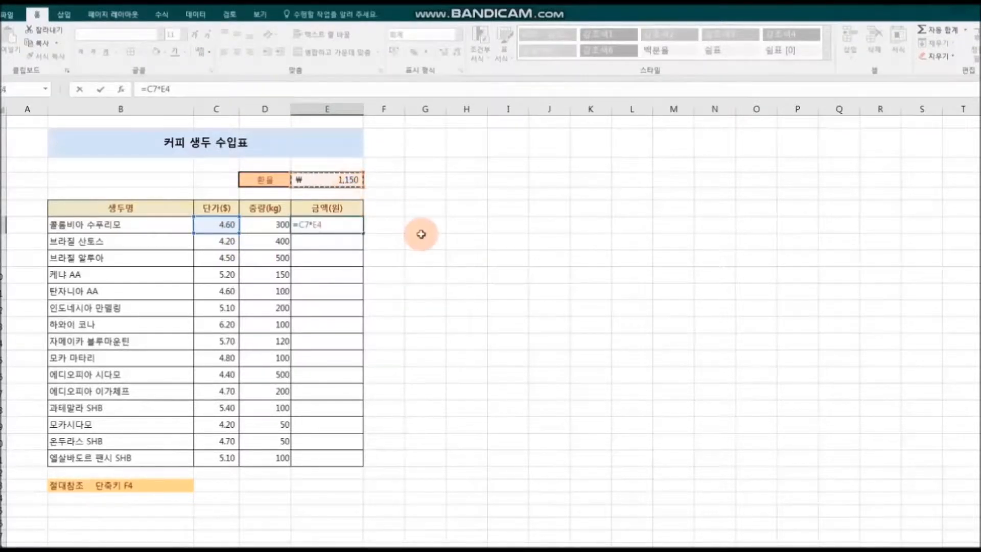
{"action": "type", "text": "*"}
{"action": "left_click", "coordinate": [274, 226]}
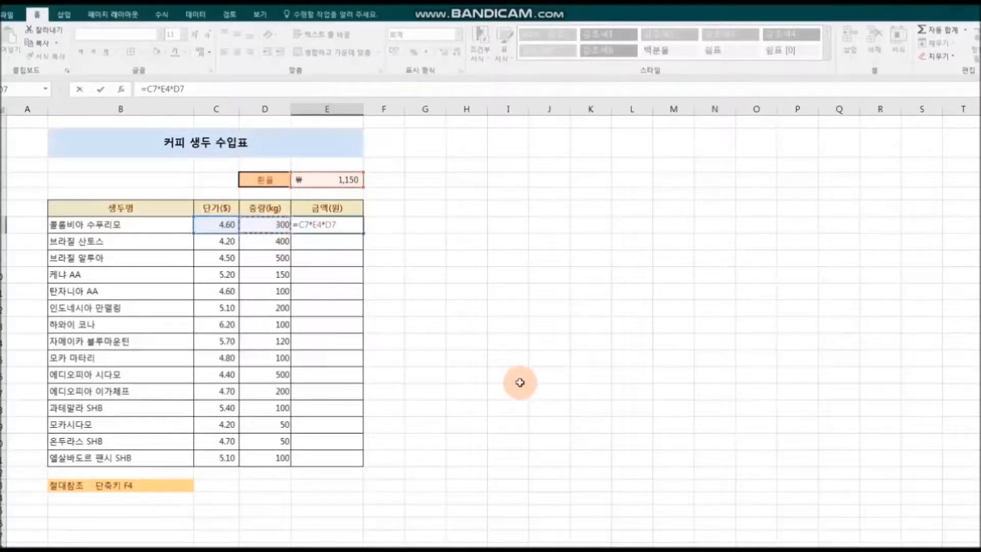
{"action": "key", "text": "Return"}
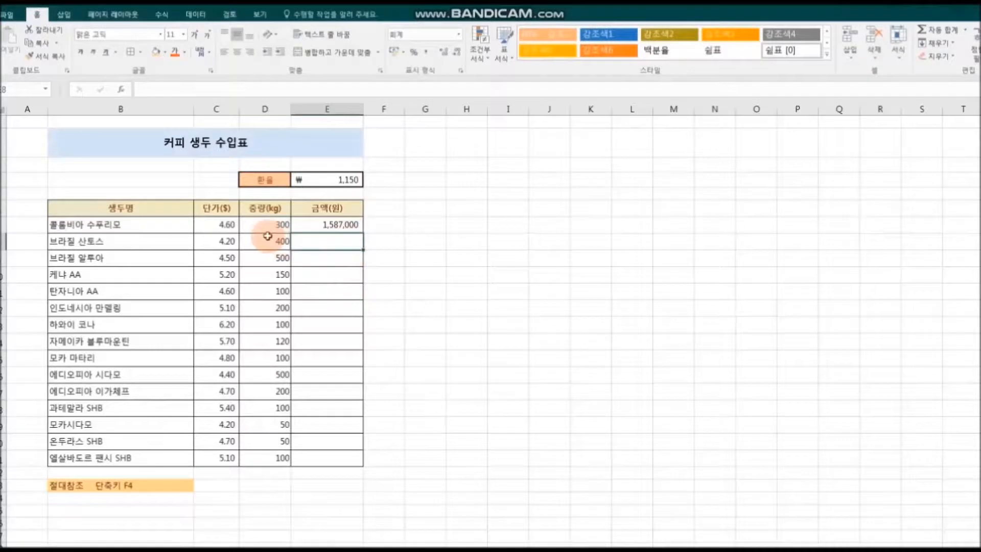
Step: Try filling the E7 formula down to the last row of the 금액(원) column, and remove the filled results
{"action": "left_click", "coordinate": [358, 225]}
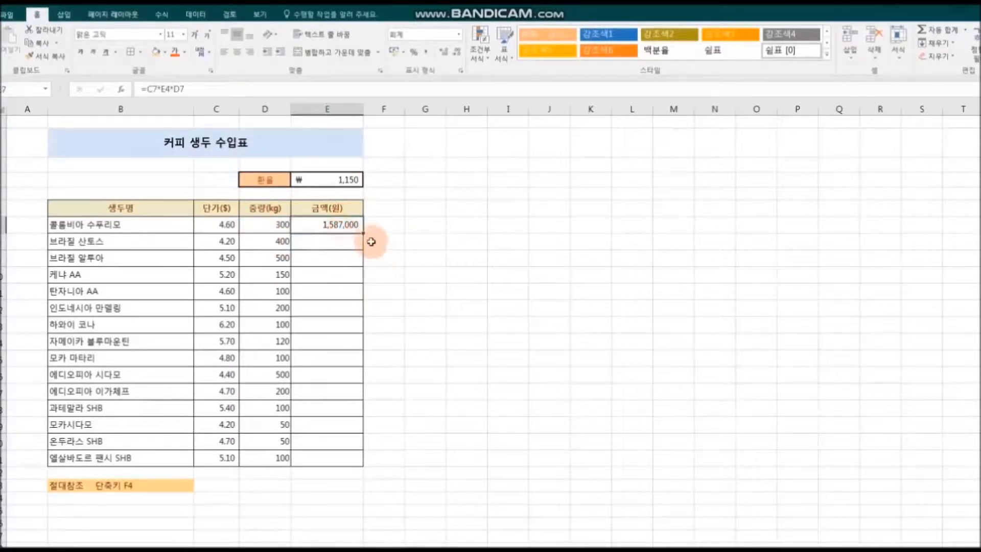
{"action": "left_click_drag", "start_coordinate": [364, 233], "coordinate": [364, 464]}
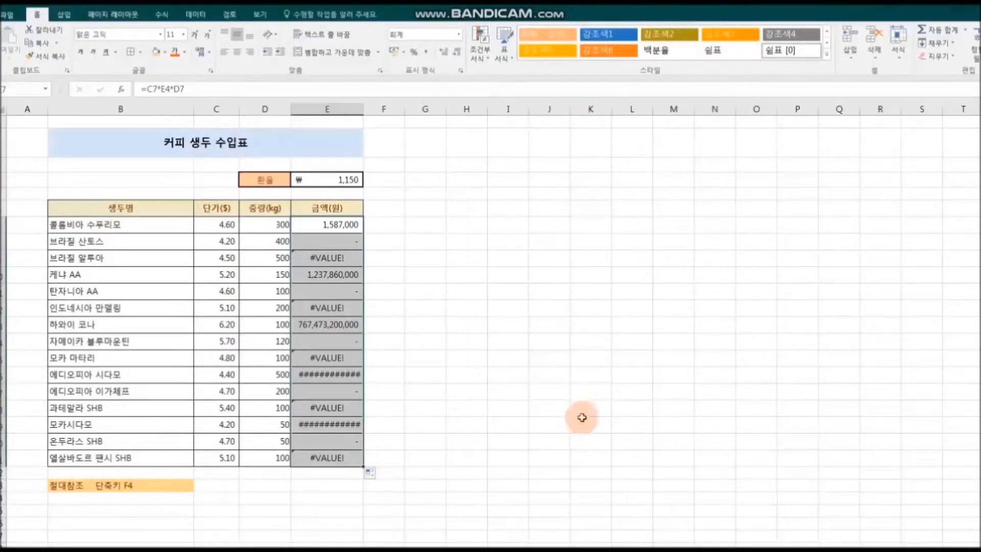
{"action": "key", "text": "Delete"}
Step: Enter the formula =C8*E4*D8 in E8 for the 브라질 산토스 amount
{"action": "left_click", "coordinate": [310, 245]}
{"action": "type", "text": "="}
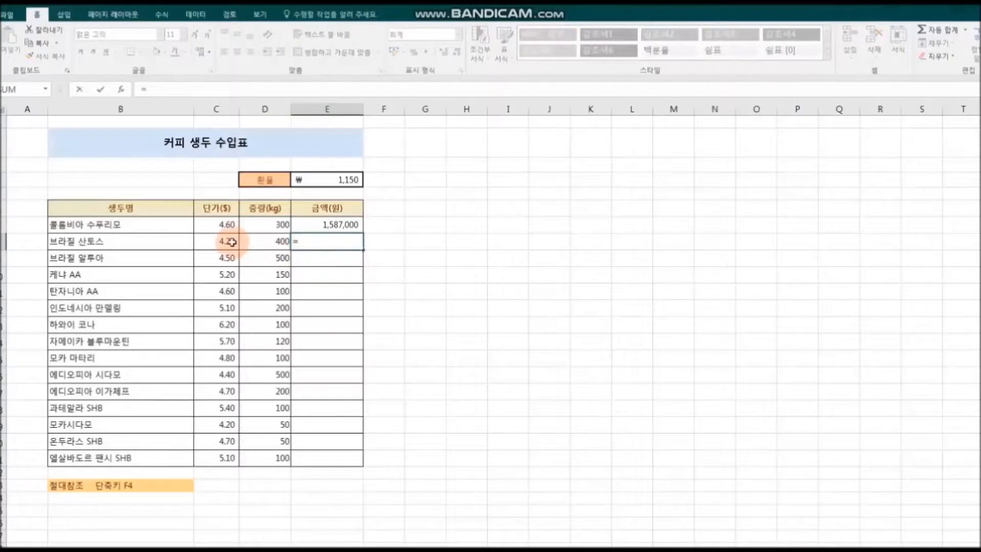
{"action": "left_click", "coordinate": [224, 242]}
{"action": "type", "text": "*"}
{"action": "left_click", "coordinate": [341, 182]}
{"action": "type", "text": "*"}
{"action": "left_click", "coordinate": [269, 241]}
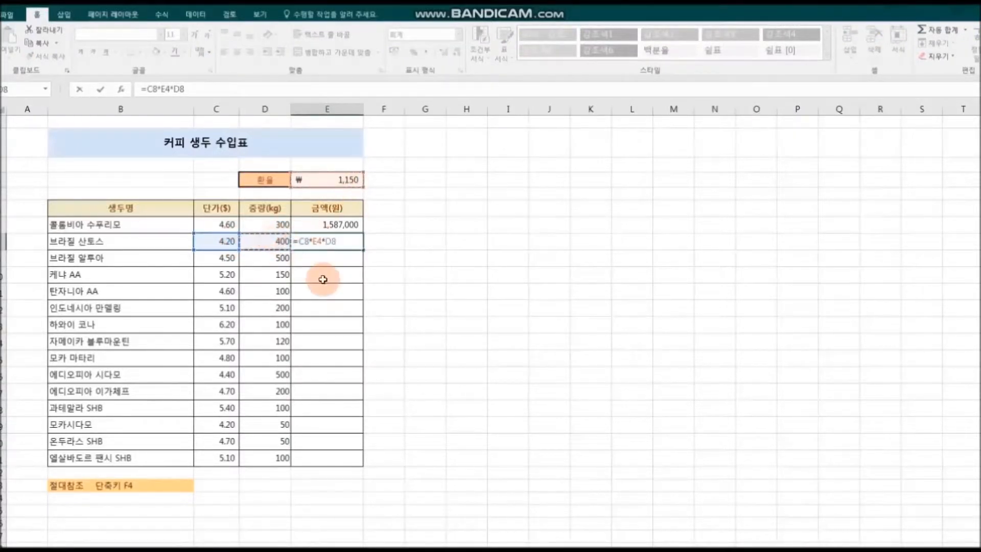
{"action": "key", "text": "Return"}
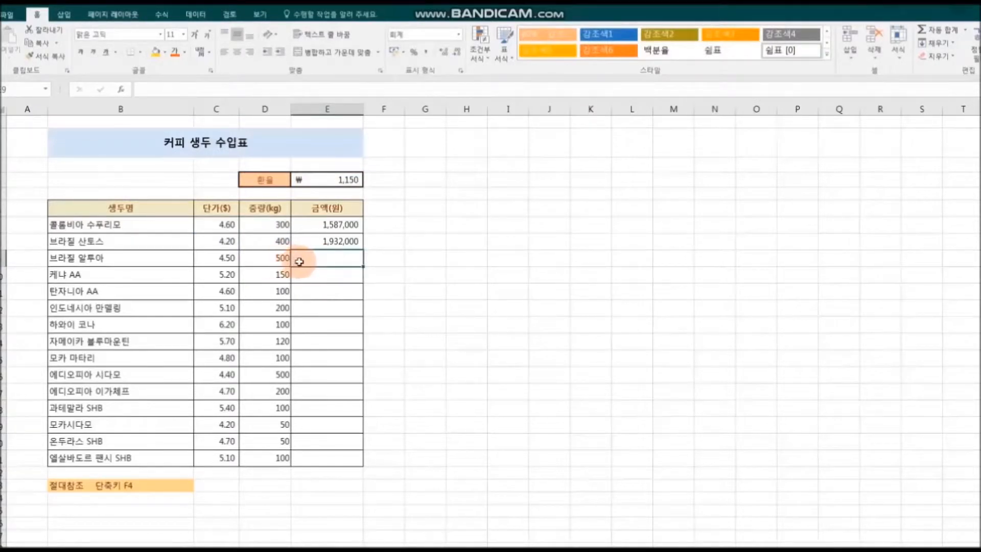
Step: Enter the formula =C9*E4*D9 in E9 for the 브라질 알투아 amount
{"action": "type", "text": "="}
{"action": "left_click", "coordinate": [219, 257]}
{"action": "type", "text": "*"}
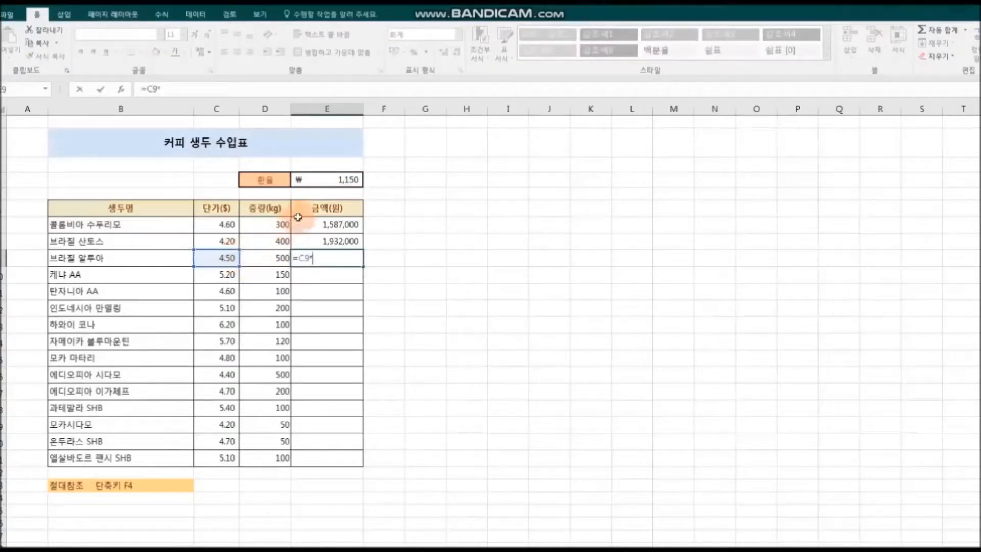
{"action": "left_click", "coordinate": [321, 183]}
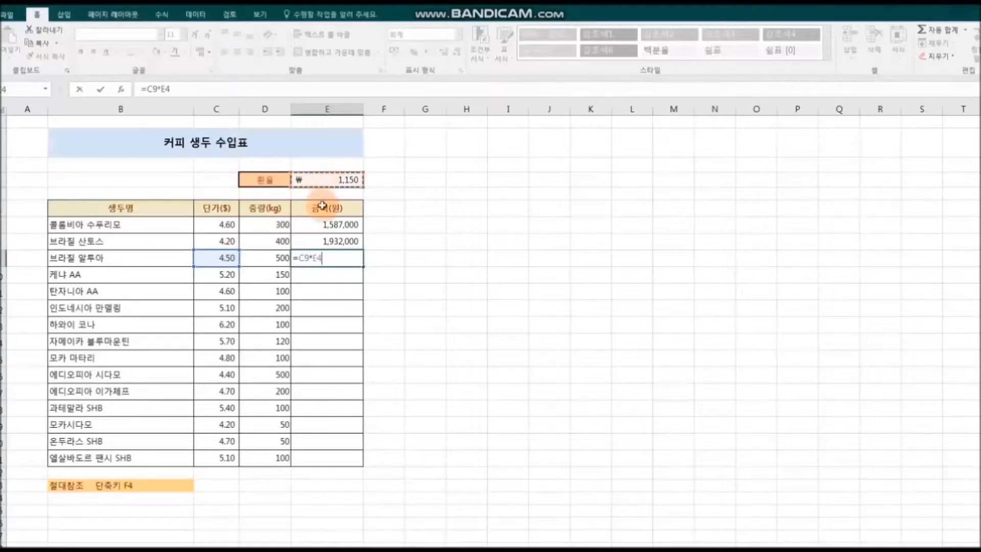
{"action": "type", "text": "*"}
{"action": "left_click", "coordinate": [272, 258]}
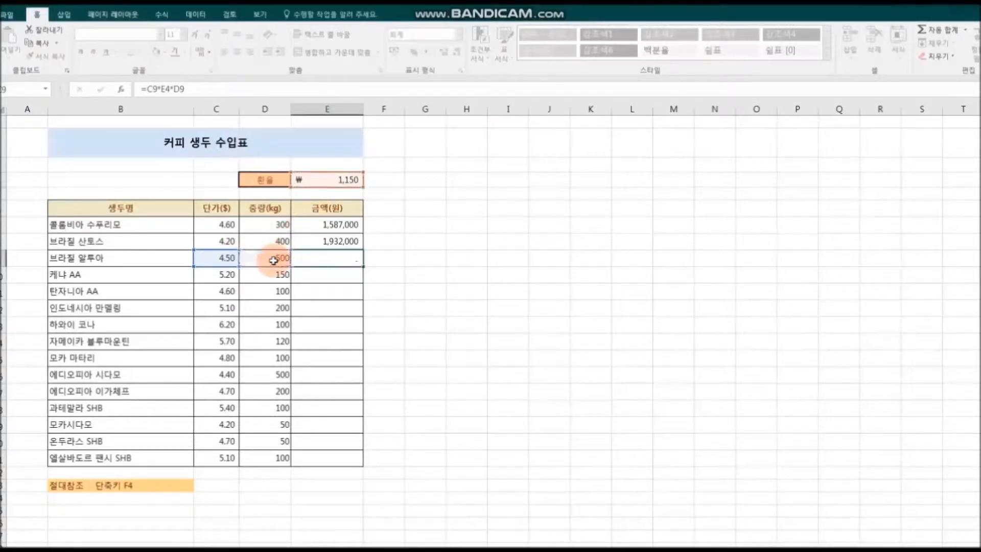
{"action": "key", "text": "Return"}
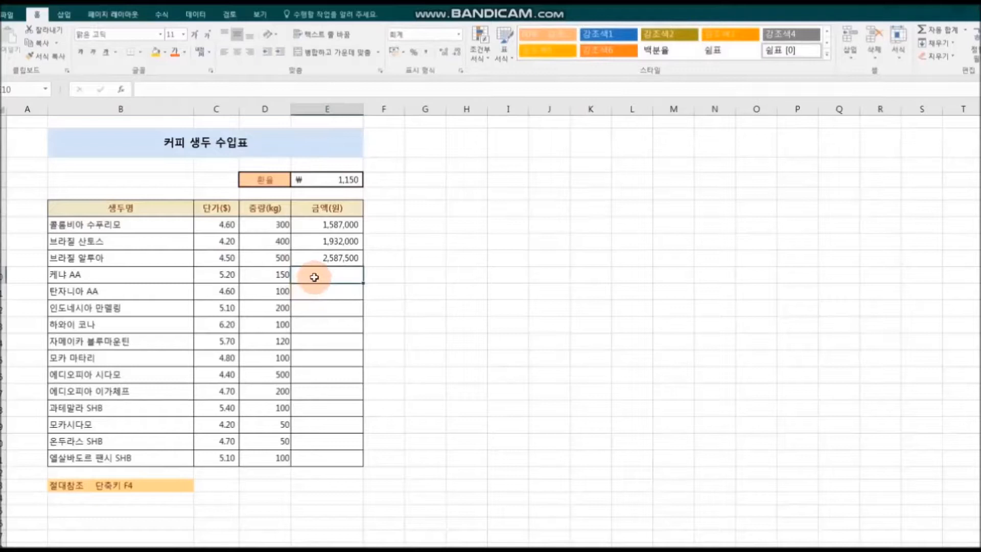
Step: Enter the formula =C10*E4*D10 in E10 for the 케냐 AA amount
{"action": "type", "text": "="}
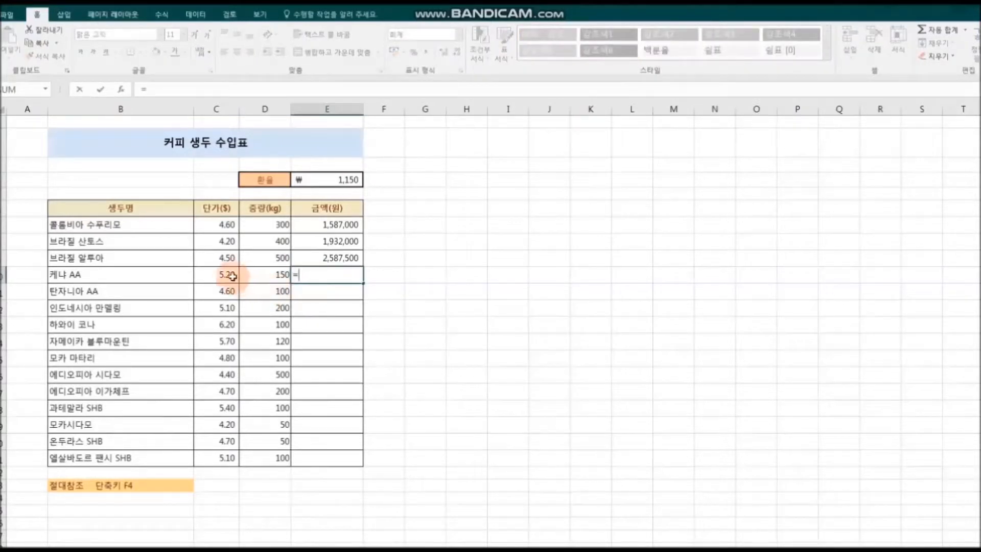
{"action": "left_click", "coordinate": [232, 277]}
{"action": "type", "text": "*"}
{"action": "left_click", "coordinate": [322, 183]}
{"action": "type", "text": "*"}
{"action": "left_click", "coordinate": [277, 275]}
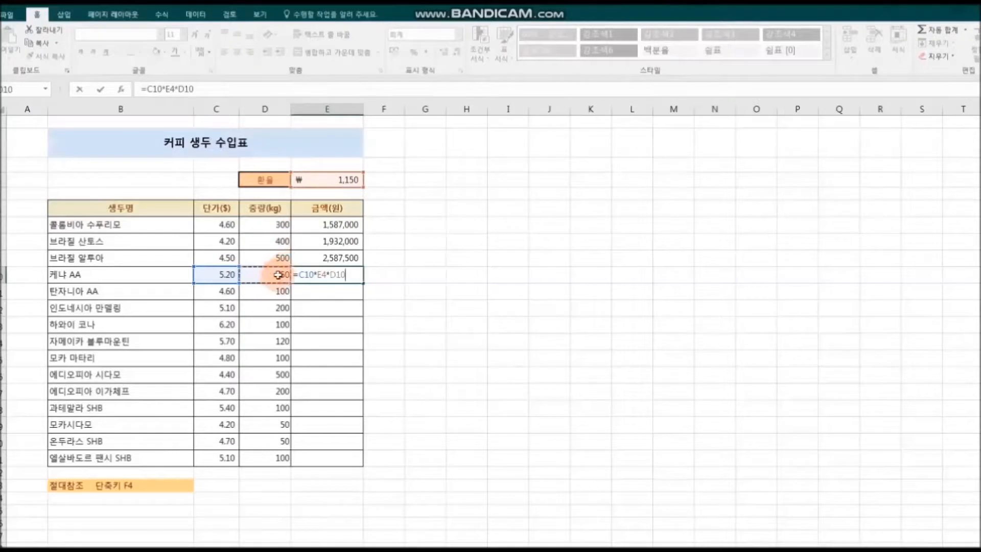
{"action": "key", "text": "Return"}
{"action": "left_click", "coordinate": [450, 323]}
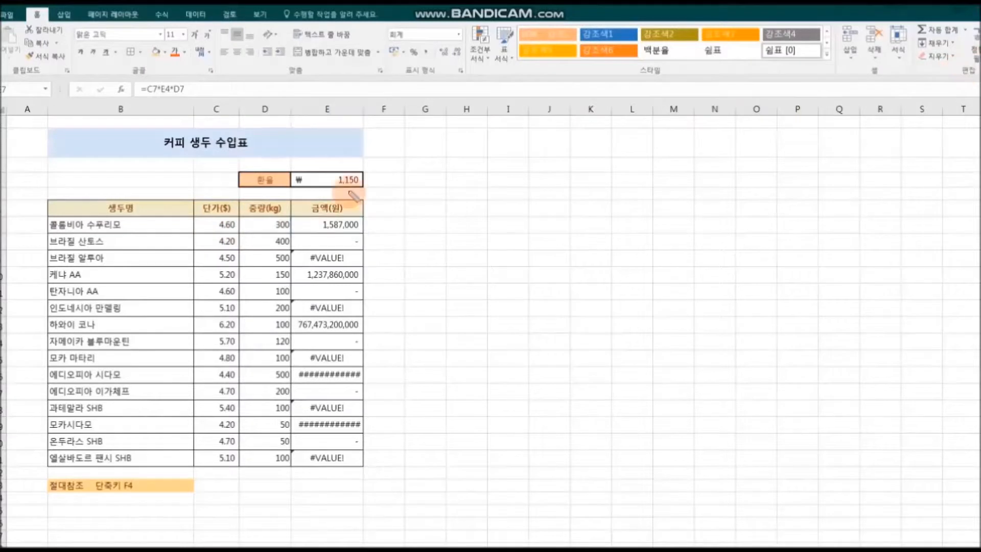
{"action": "mouse_move", "coordinate": [351, 193]}
{"action": "left_mouse_down"}
{"action": "mouse_move", "coordinate": [329, 136]}
{"action": "mouse_move", "coordinate": [357, 202]}
{"action": "mouse_move", "coordinate": [337, 191]}
{"action": "mouse_move", "coordinate": [230, 222]}
{"action": "left_mouse_up"}
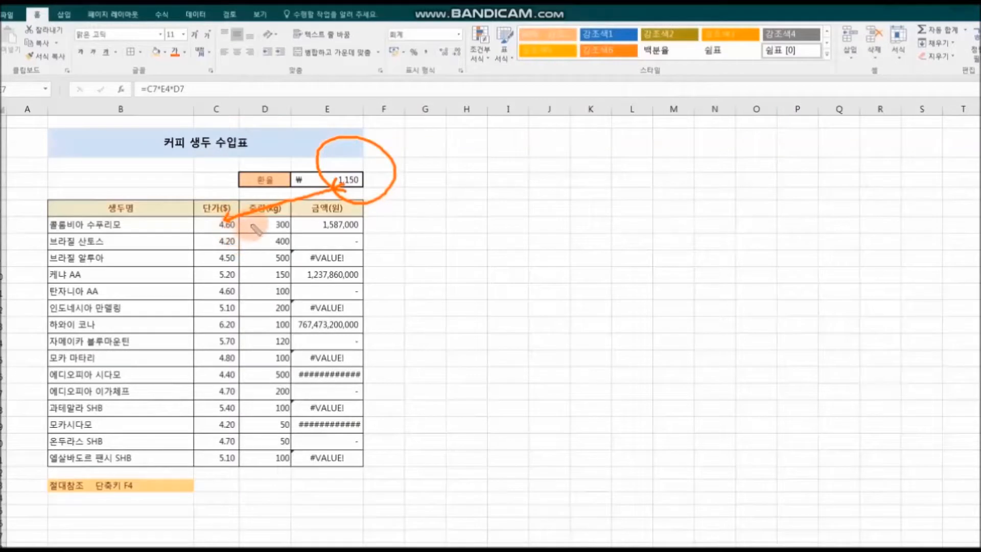
{"action": "mouse_move", "coordinate": [237, 227]}
{"action": "left_mouse_down"}
{"action": "mouse_move", "coordinate": [249, 231]}
{"action": "mouse_move", "coordinate": [272, 214]}
{"action": "mouse_move", "coordinate": [290, 237]}
{"action": "left_mouse_up"}
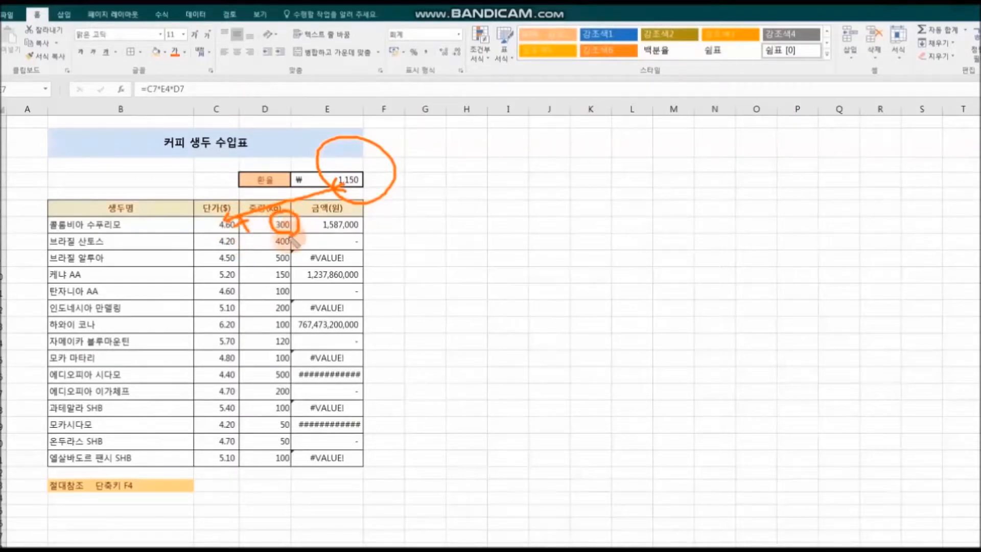
{"action": "mouse_move", "coordinate": [354, 232]}
{"action": "left_mouse_down"}
{"action": "mouse_move", "coordinate": [315, 225]}
{"action": "mouse_move", "coordinate": [361, 214]}
{"action": "mouse_move", "coordinate": [353, 233]}
{"action": "left_mouse_up"}
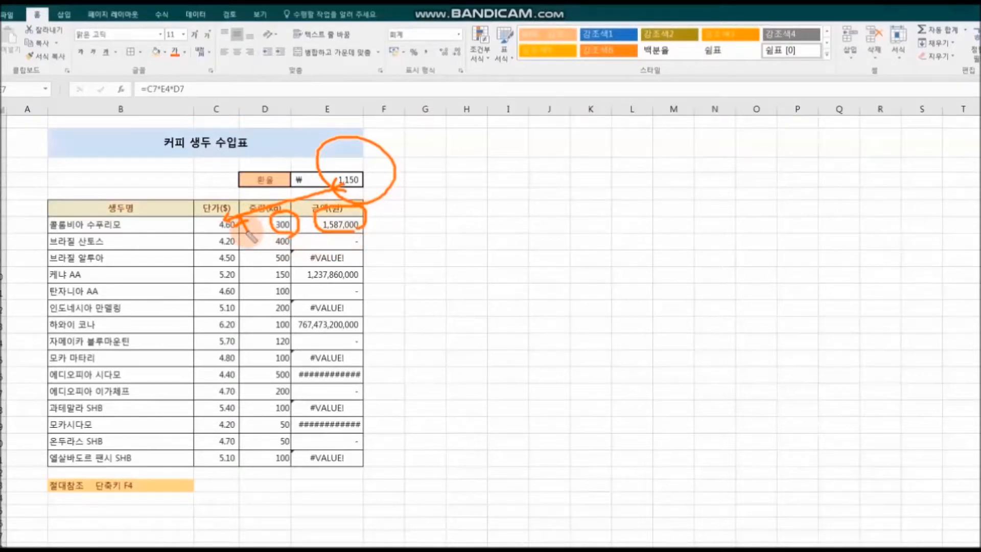
{"action": "mouse_move", "coordinate": [247, 237]}
{"action": "left_mouse_down"}
{"action": "mouse_move", "coordinate": [209, 227]}
{"action": "mouse_move", "coordinate": [240, 216]}
{"action": "mouse_move", "coordinate": [266, 270]}
{"action": "left_mouse_up"}
{"action": "left_click_drag", "start_coordinate": [240, 227], "coordinate": [270, 289]}
{"action": "left_click_drag", "start_coordinate": [241, 227], "coordinate": [258, 311]}
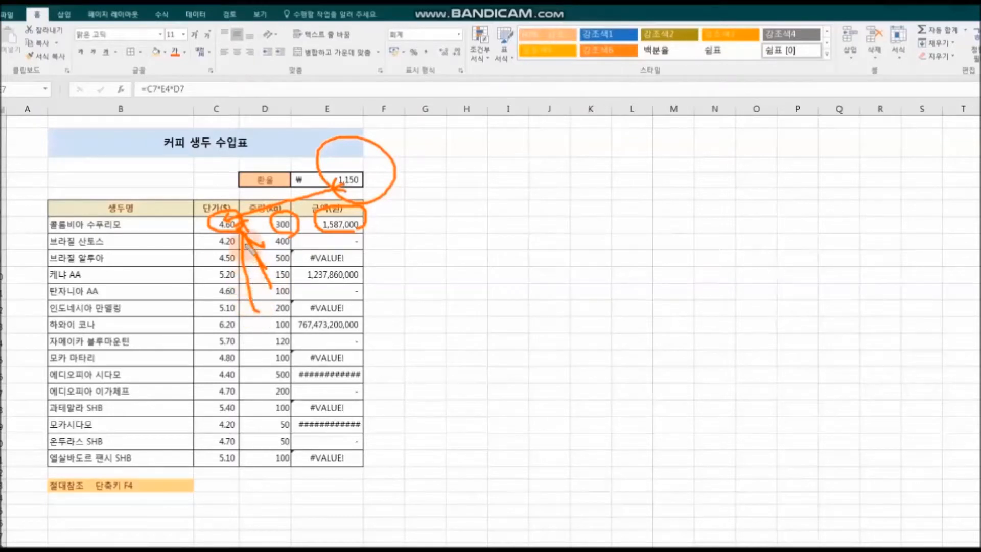
{"action": "key", "text": "Escape"}
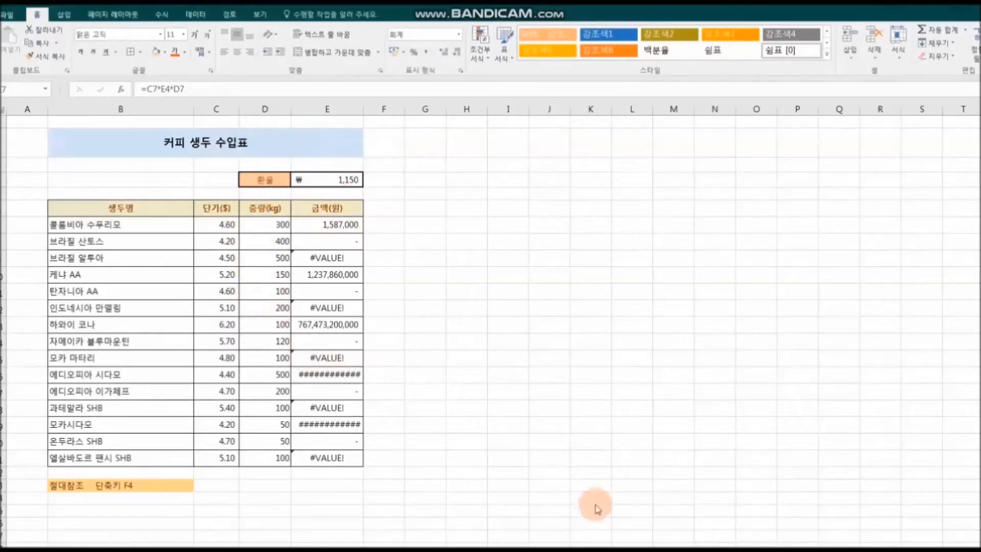
Step: Clear all the results in the 금액(원) column, from 콜롬비아 수푸리모 down to 엘살바도르 팬시 SHB
{"action": "left_click_drag", "start_coordinate": [315, 226], "coordinate": [338, 460]}
{"action": "key", "text": "Delete"}
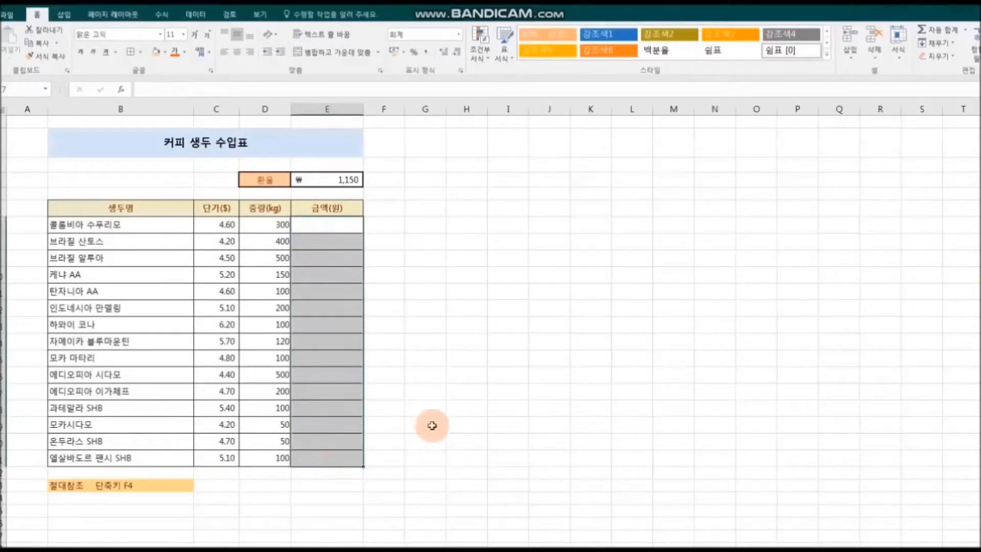
{"action": "left_click", "coordinate": [433, 422]}
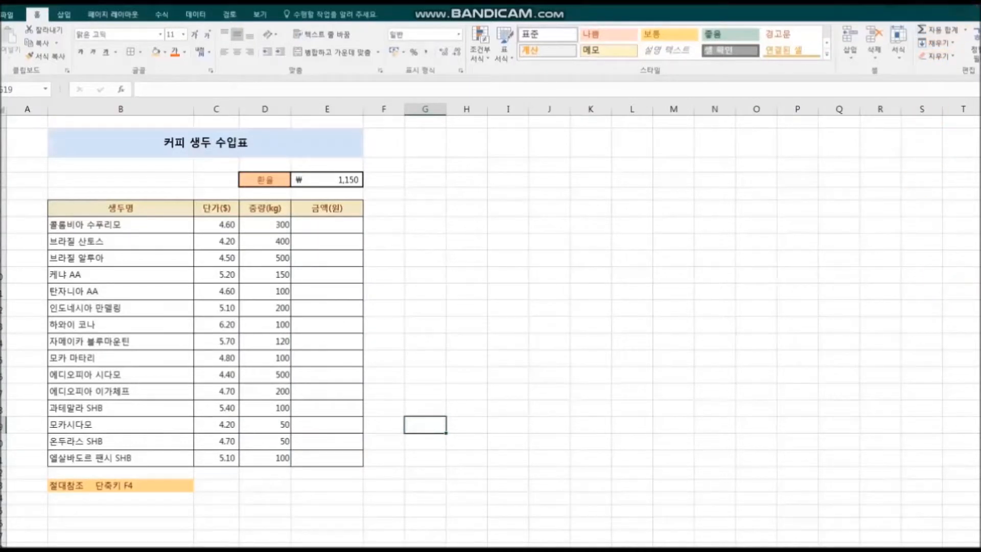
{"action": "mouse_move", "coordinate": [160, 507]}
{"action": "left_mouse_down"}
{"action": "mouse_move", "coordinate": [62, 513]}
{"action": "mouse_move", "coordinate": [49, 468]}
{"action": "mouse_move", "coordinate": [153, 482]}
{"action": "mouse_move", "coordinate": [146, 508]}
{"action": "mouse_move", "coordinate": [160, 506]}
{"action": "left_mouse_up"}
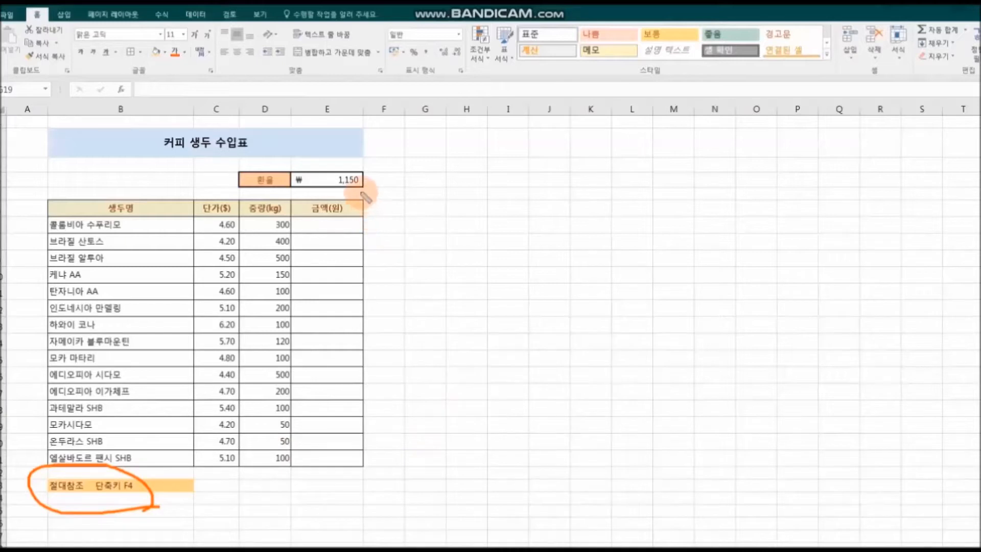
{"action": "left_click_drag", "start_coordinate": [212, 224], "coordinate": [236, 231]}
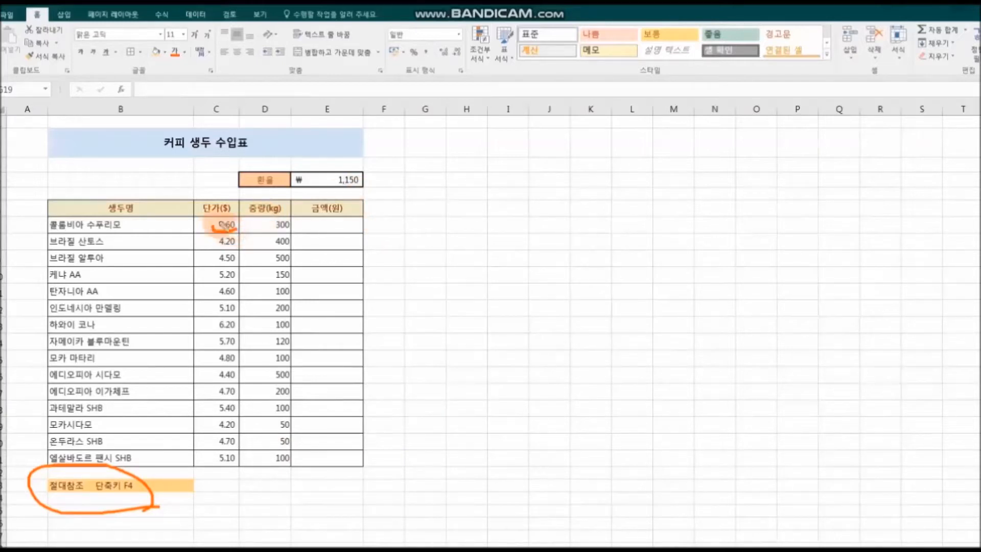
{"action": "left_click_drag", "start_coordinate": [341, 176], "coordinate": [242, 217]}
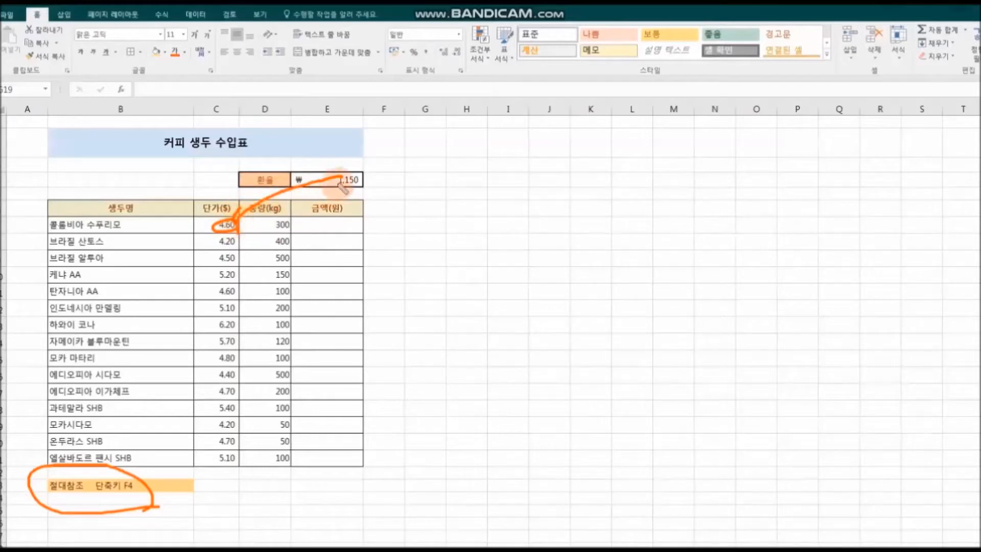
{"action": "left_click_drag", "start_coordinate": [347, 176], "coordinate": [252, 238]}
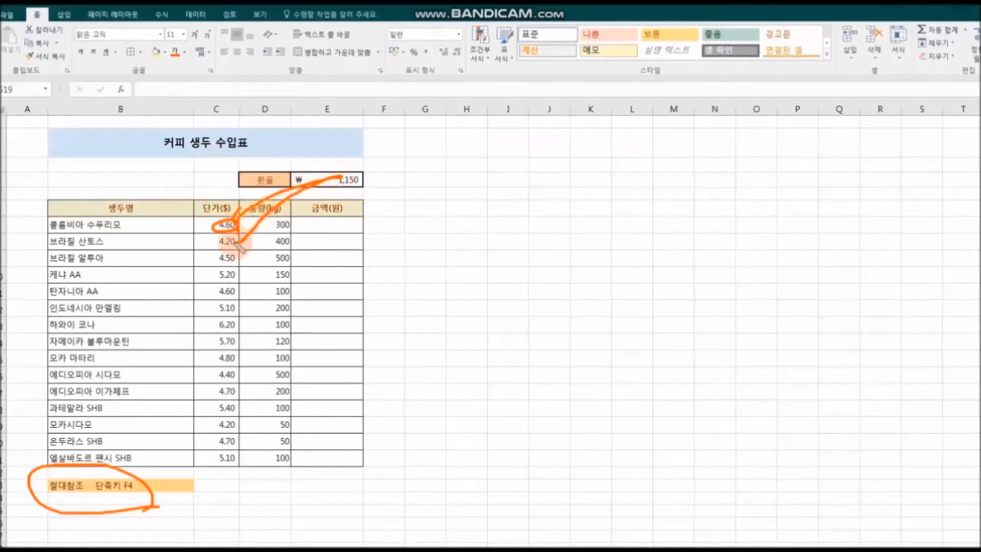
{"action": "mouse_move", "coordinate": [341, 176]}
{"action": "left_mouse_down"}
{"action": "mouse_move", "coordinate": [274, 248]}
{"action": "mouse_move", "coordinate": [229, 265]}
{"action": "left_mouse_up"}
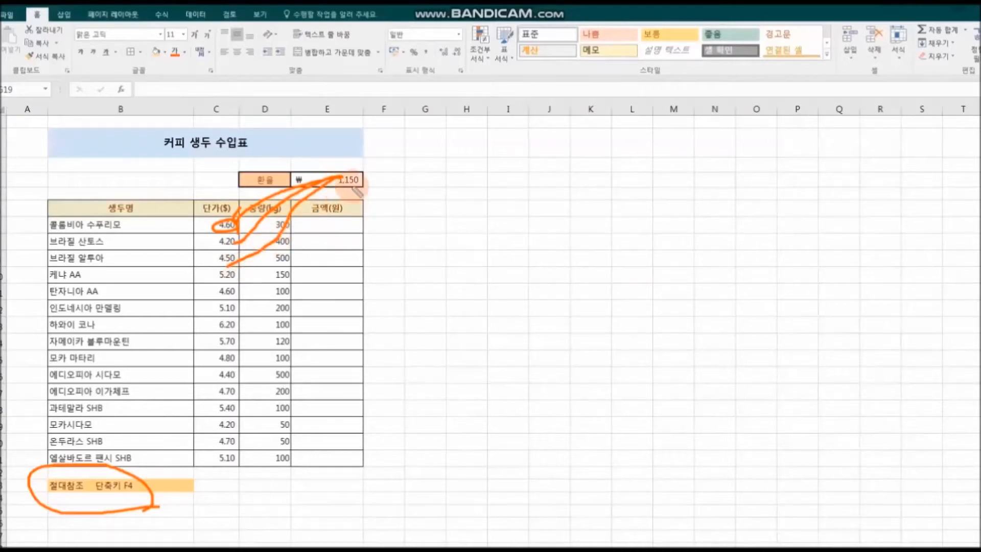
{"action": "left_click_drag", "start_coordinate": [341, 176], "coordinate": [213, 282]}
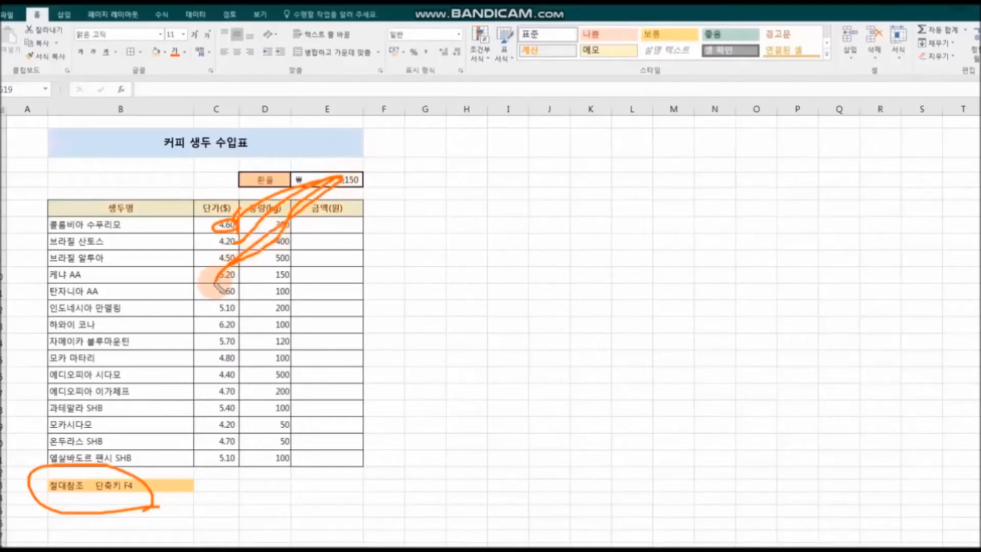
{"action": "mouse_move", "coordinate": [341, 176]}
{"action": "left_mouse_down"}
{"action": "mouse_move", "coordinate": [261, 276]}
{"action": "mouse_move", "coordinate": [225, 296]}
{"action": "left_mouse_up"}
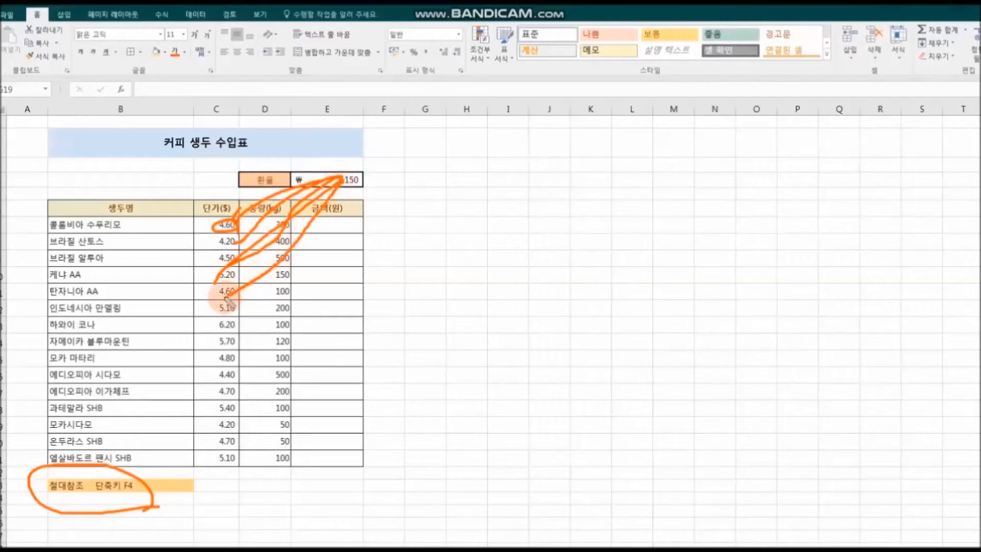
{"action": "left_click_drag", "start_coordinate": [342, 179], "coordinate": [231, 314]}
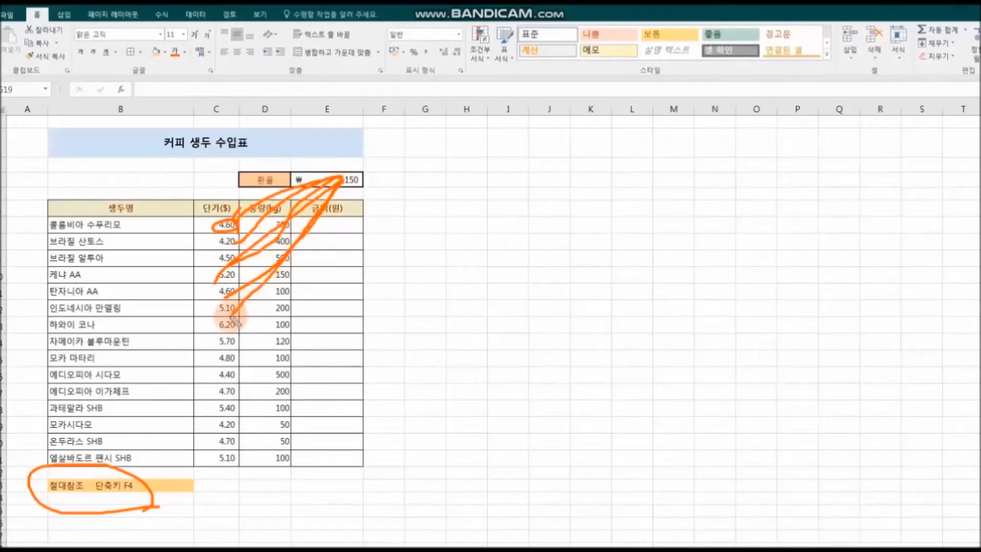
{"action": "left_click_drag", "start_coordinate": [341, 178], "coordinate": [236, 331]}
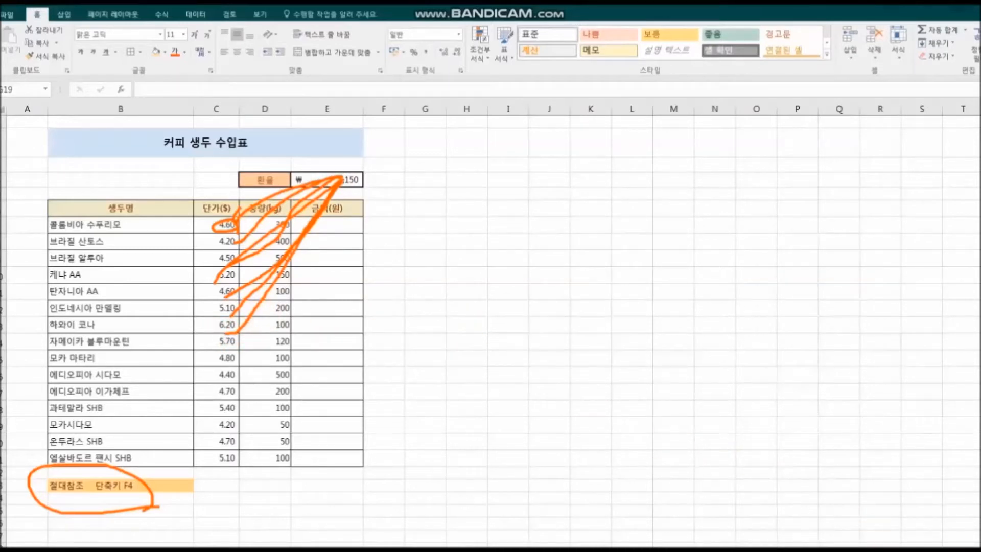
{"action": "key", "text": "Escape"}
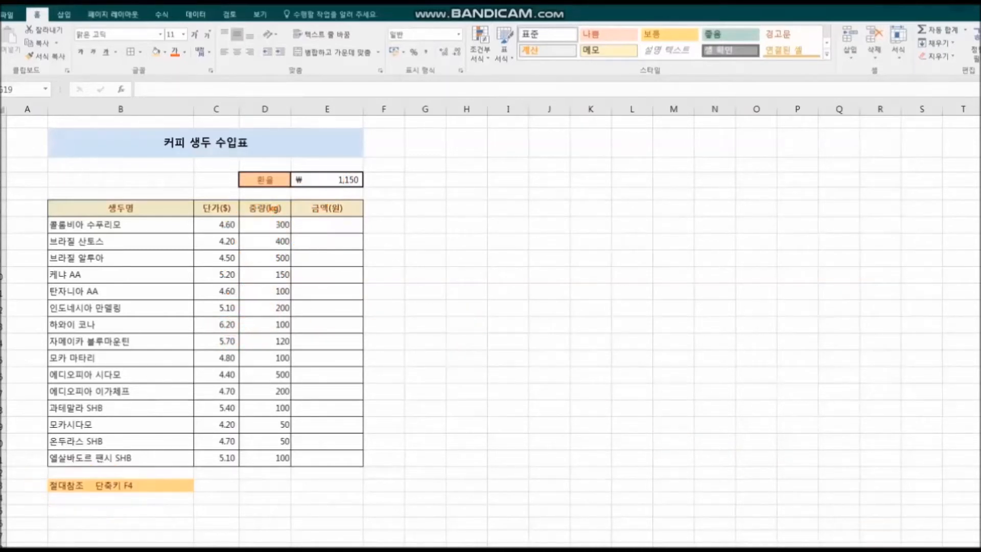
Step: Enter the formula =C7*$E$4*D7 in E7, with an absolute reference to the 환율 cell, for the 콜롬비아 수푸리모 amount
{"action": "left_click", "coordinate": [315, 224]}
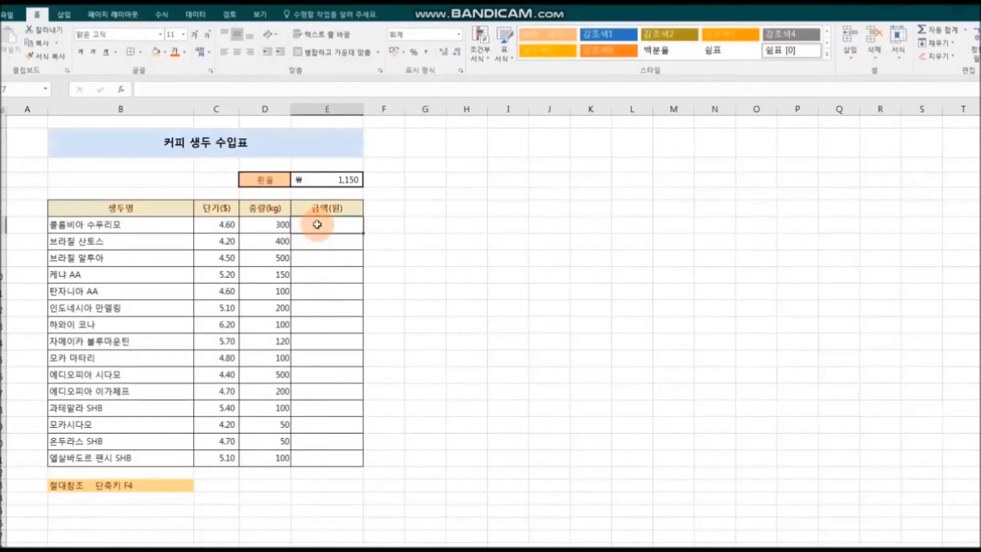
{"action": "type", "text": "="}
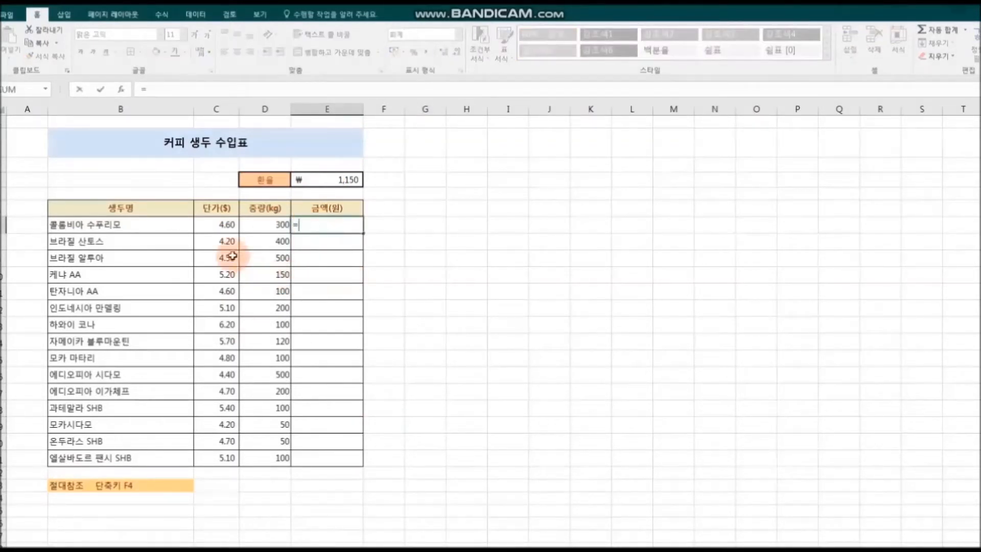
{"action": "left_click", "coordinate": [220, 225]}
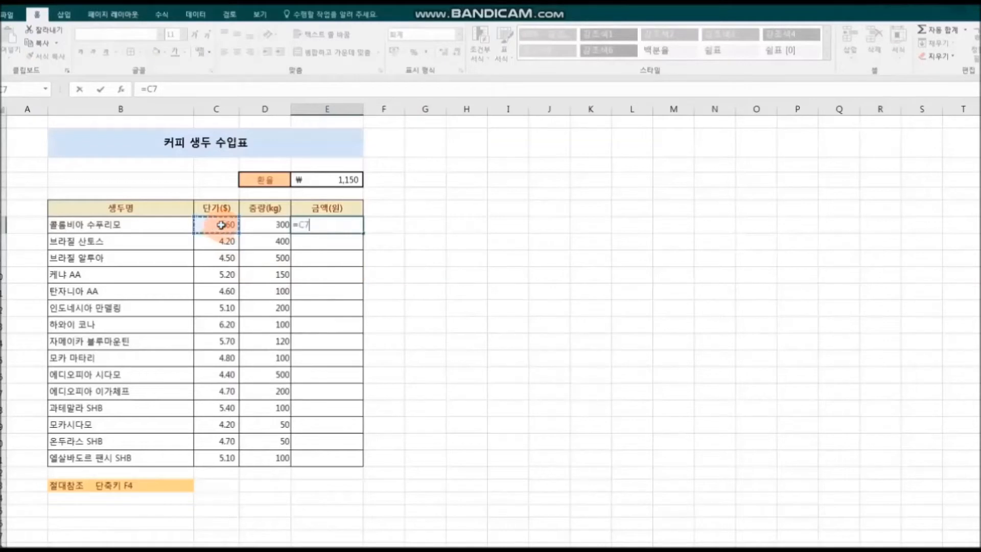
{"action": "type", "text": "*"}
{"action": "left_click", "coordinate": [333, 180]}
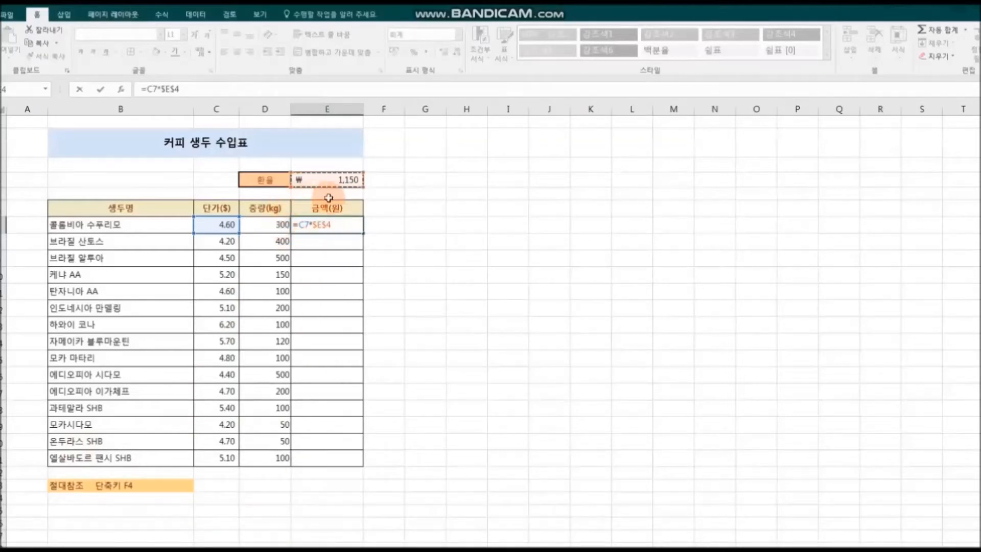
{"action": "type", "text": "*"}
{"action": "left_click", "coordinate": [274, 225]}
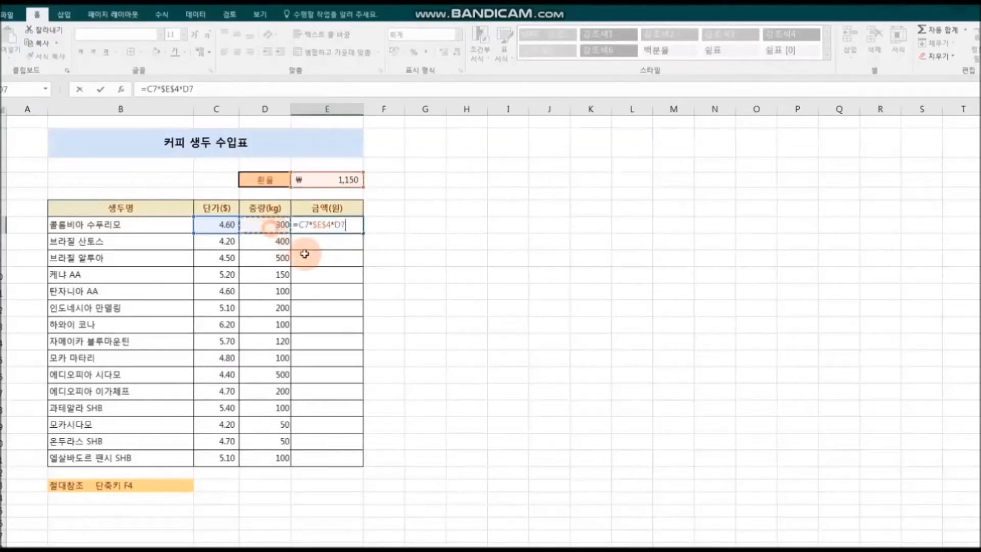
{"action": "key", "text": "Return"}
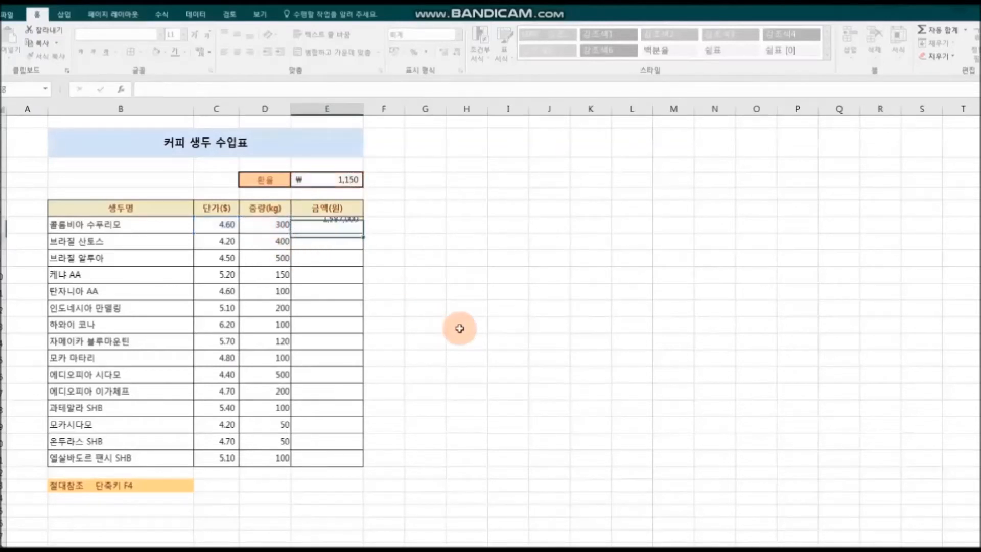
Step: Fill the E7 formula down the 금액(원) column to the 엘살바도르 팬시 SHB row
{"action": "left_click", "coordinate": [329, 225]}
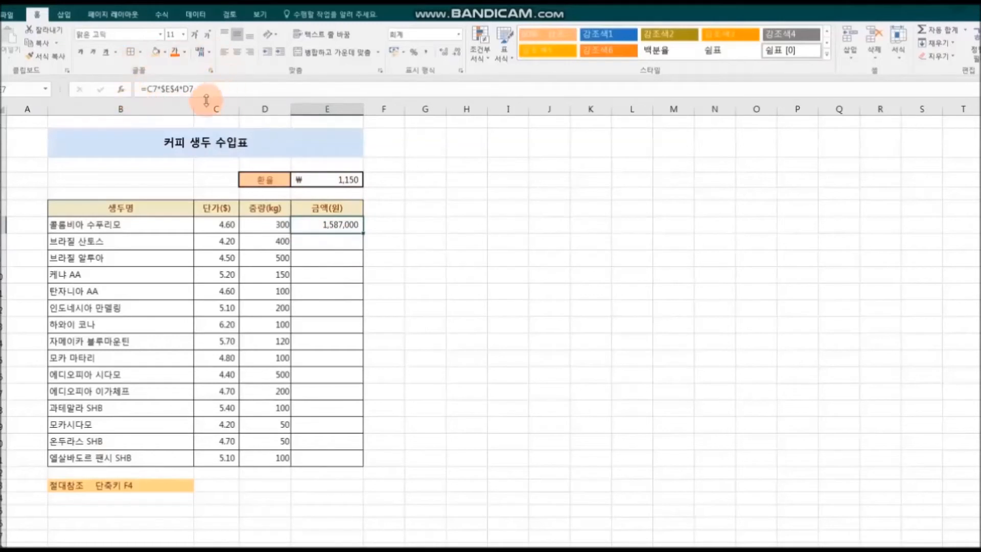
{"action": "left_click_drag", "start_coordinate": [365, 231], "coordinate": [363, 463]}
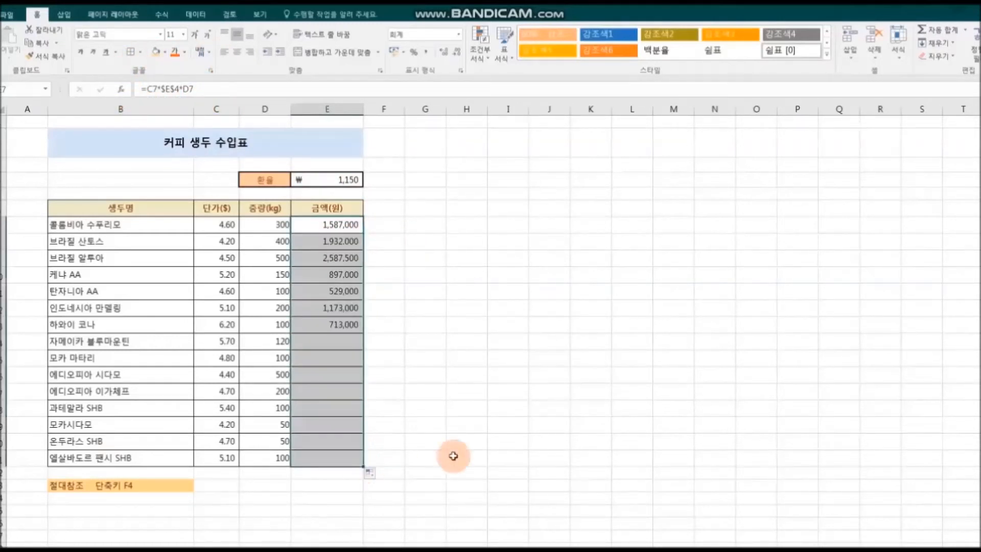
{"action": "left_click", "coordinate": [759, 447]}
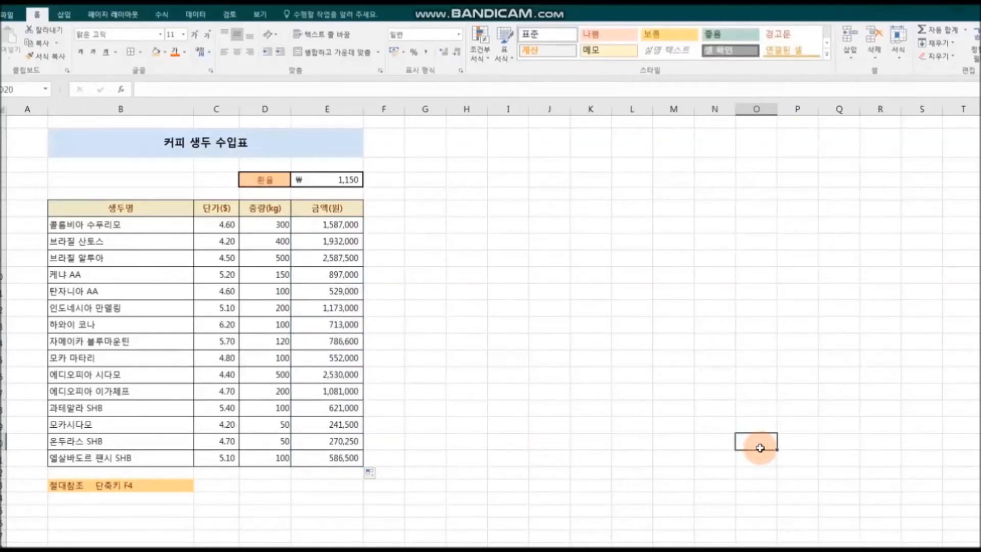